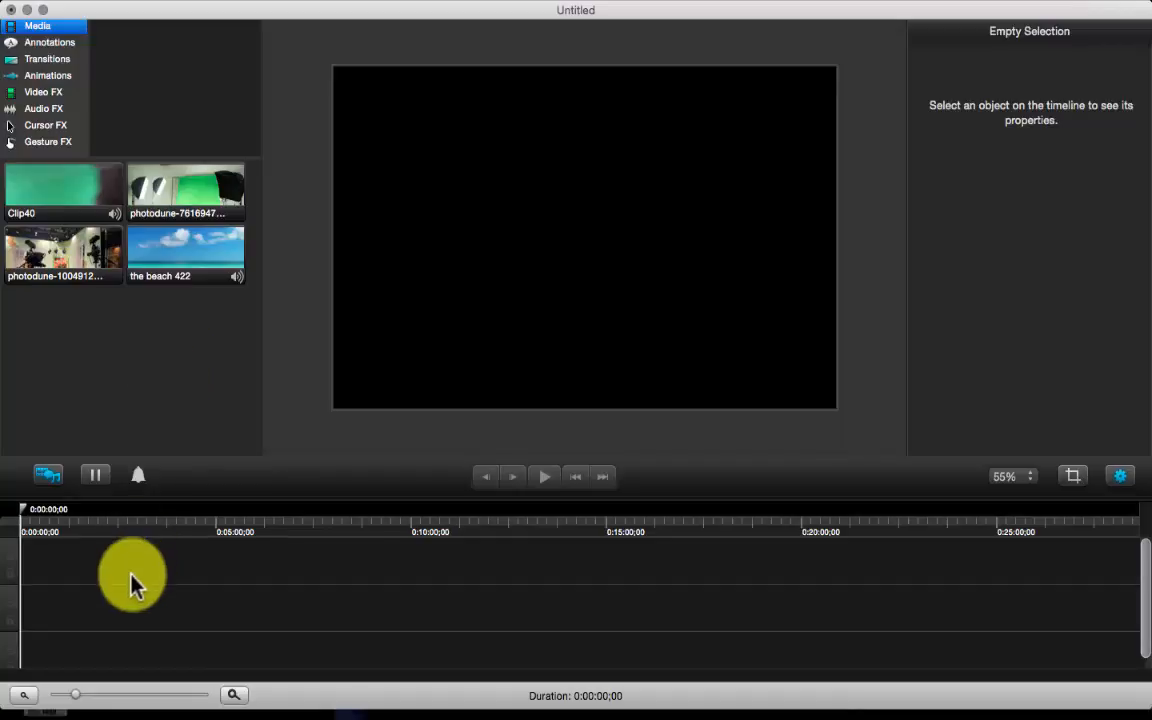
Browse the annotation, transition and animation panels, then return to the Media bin
{"action": "left_click", "coordinate": [172, 341]}
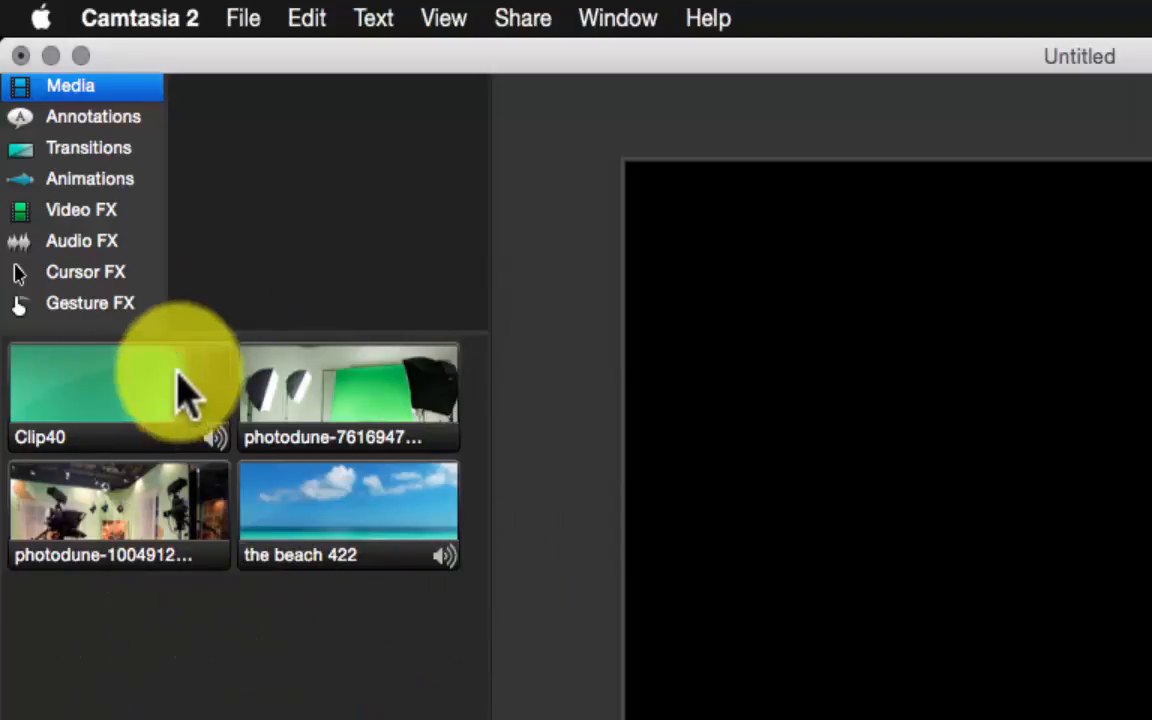
{"action": "left_click", "coordinate": [72, 112]}
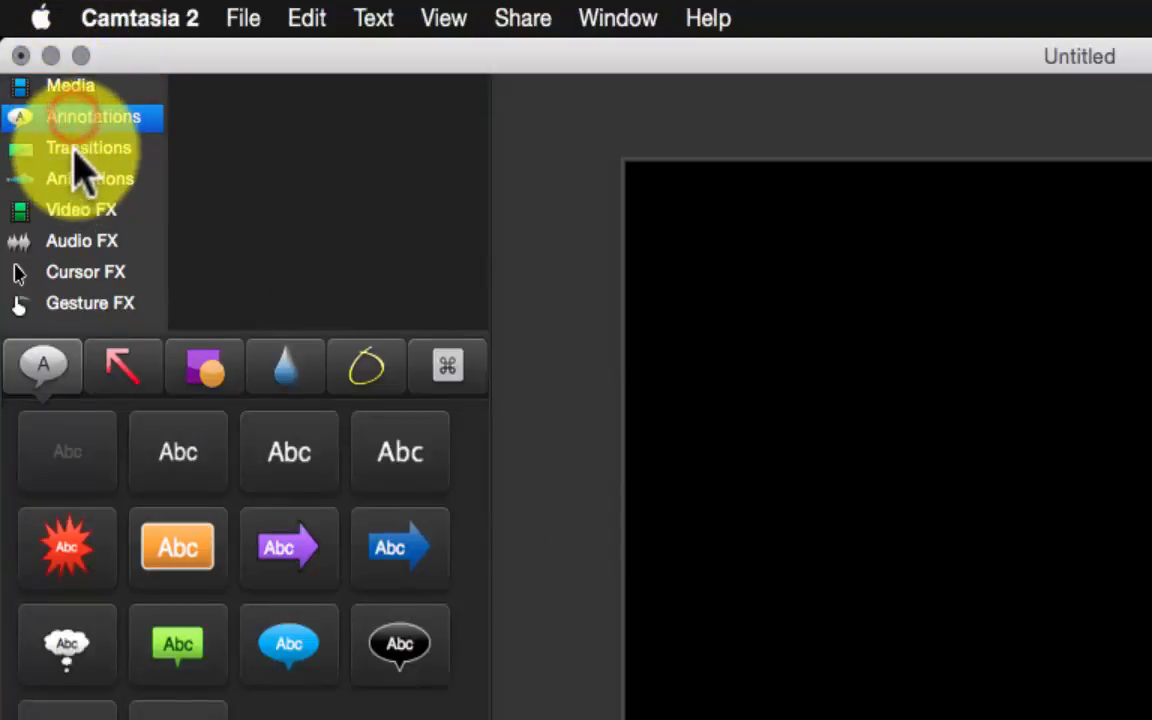
{"action": "left_click", "coordinate": [76, 147]}
{"action": "left_click", "coordinate": [80, 179]}
{"action": "left_click", "coordinate": [80, 88]}
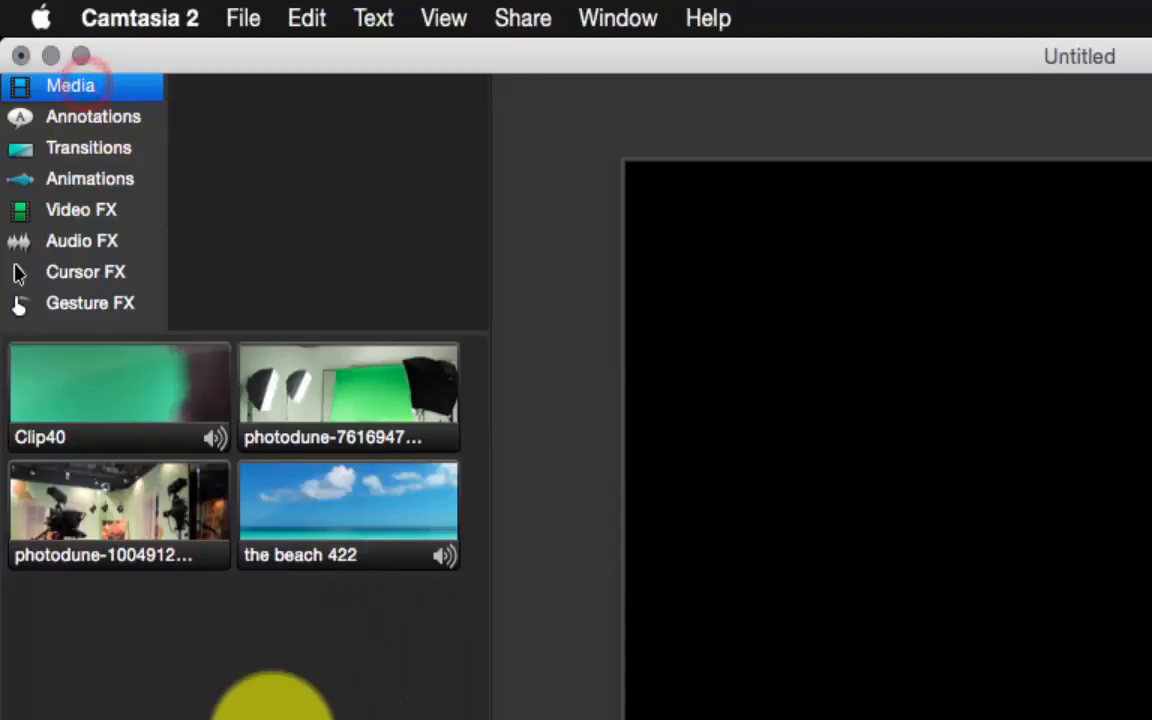
{"action": "right_click", "coordinate": [198, 632]}
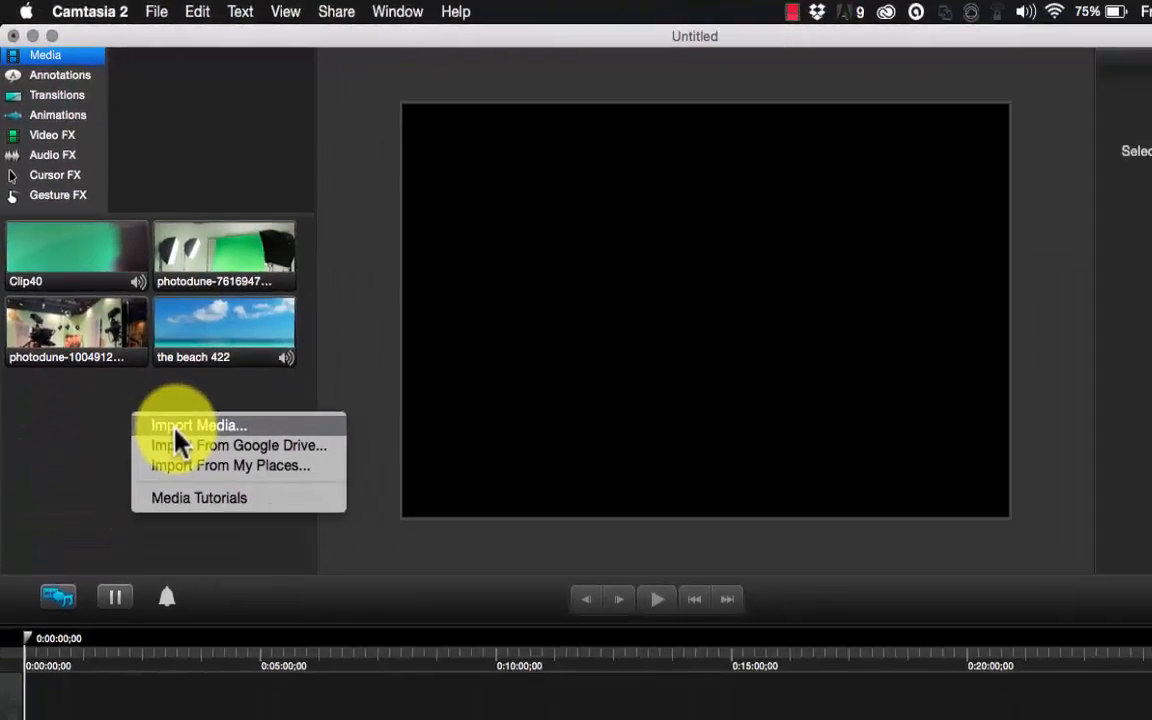
{"action": "left_click", "coordinate": [90, 425]}
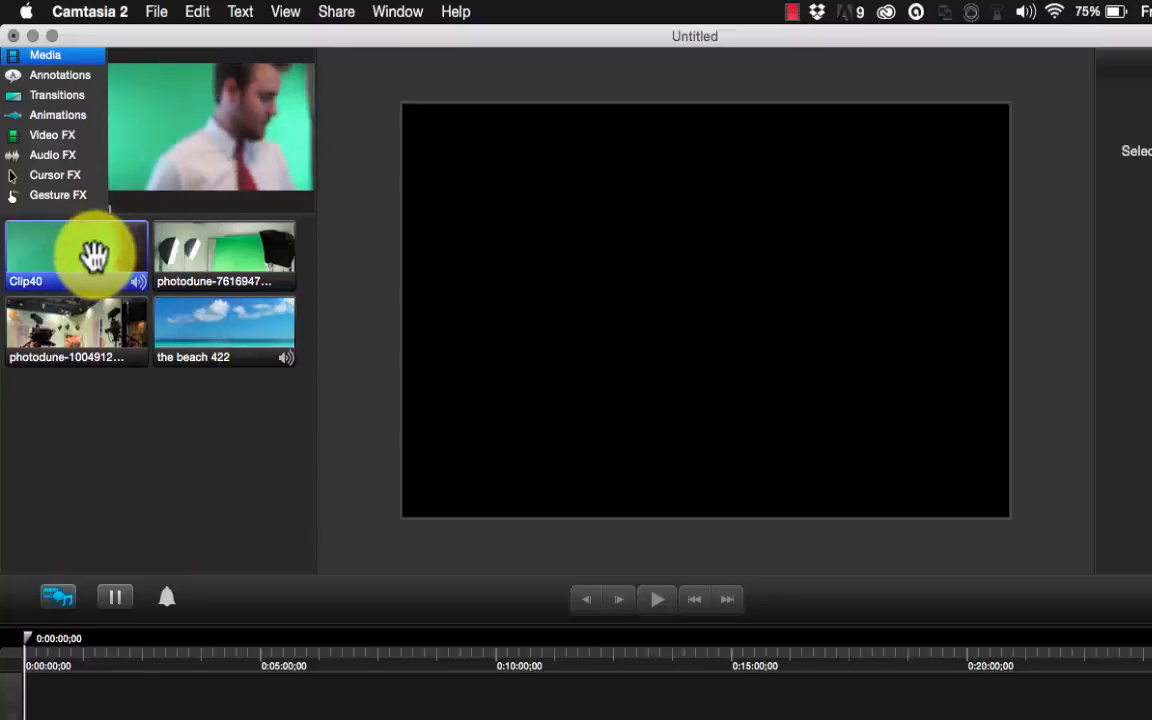
Add Clip40 to the timeline, zoom the timeline in, and set the playhead to 0:00:10;03
{"action": "left_click_drag", "start_coordinate": [88, 250], "coordinate": [28, 706]}
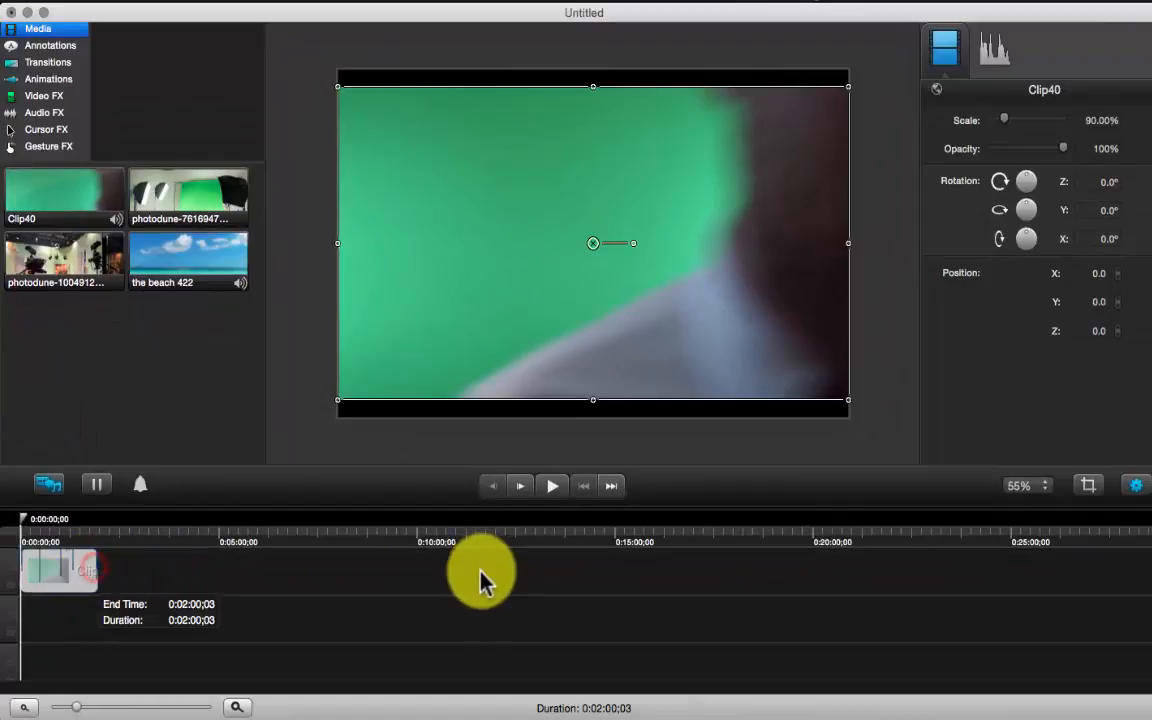
{"action": "left_click", "coordinate": [167, 588]}
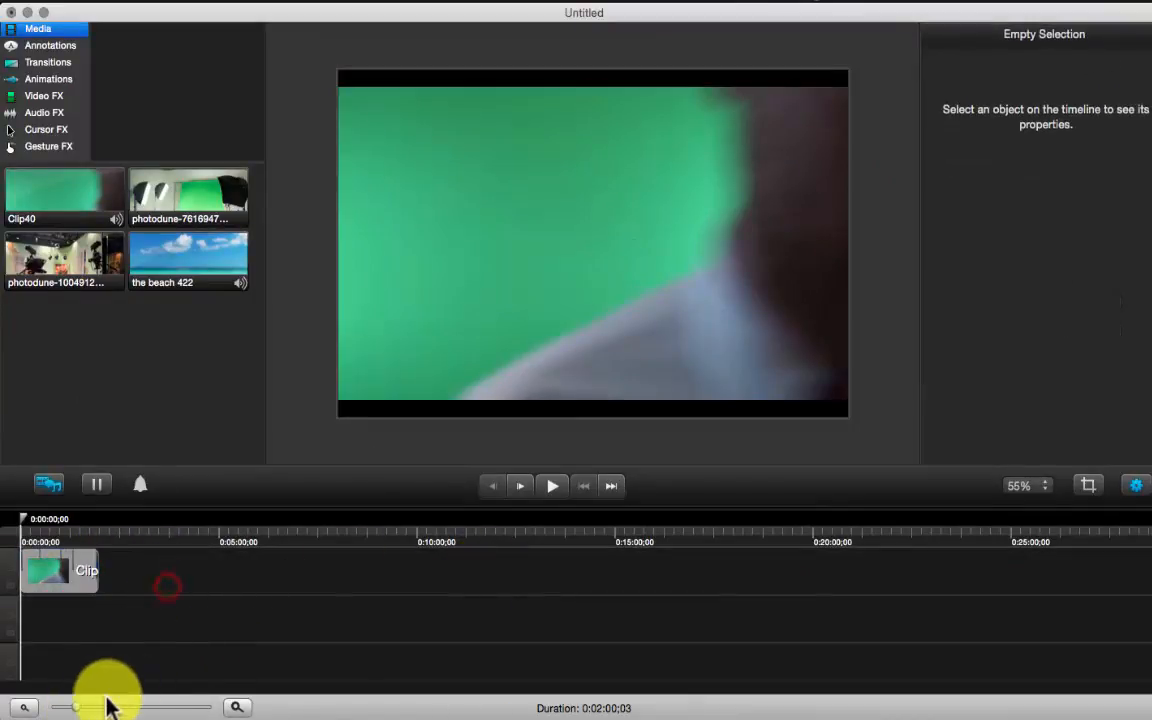
{"action": "left_click_drag", "start_coordinate": [77, 707], "coordinate": [122, 707]}
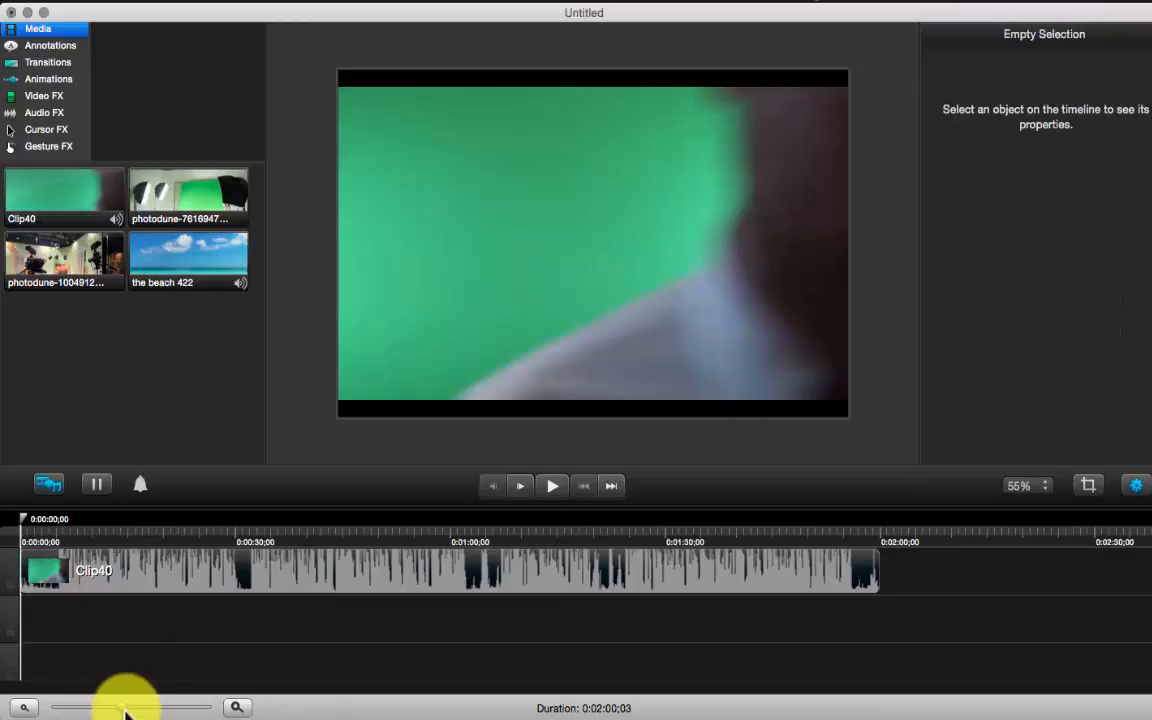
{"action": "left_click", "coordinate": [70, 526]}
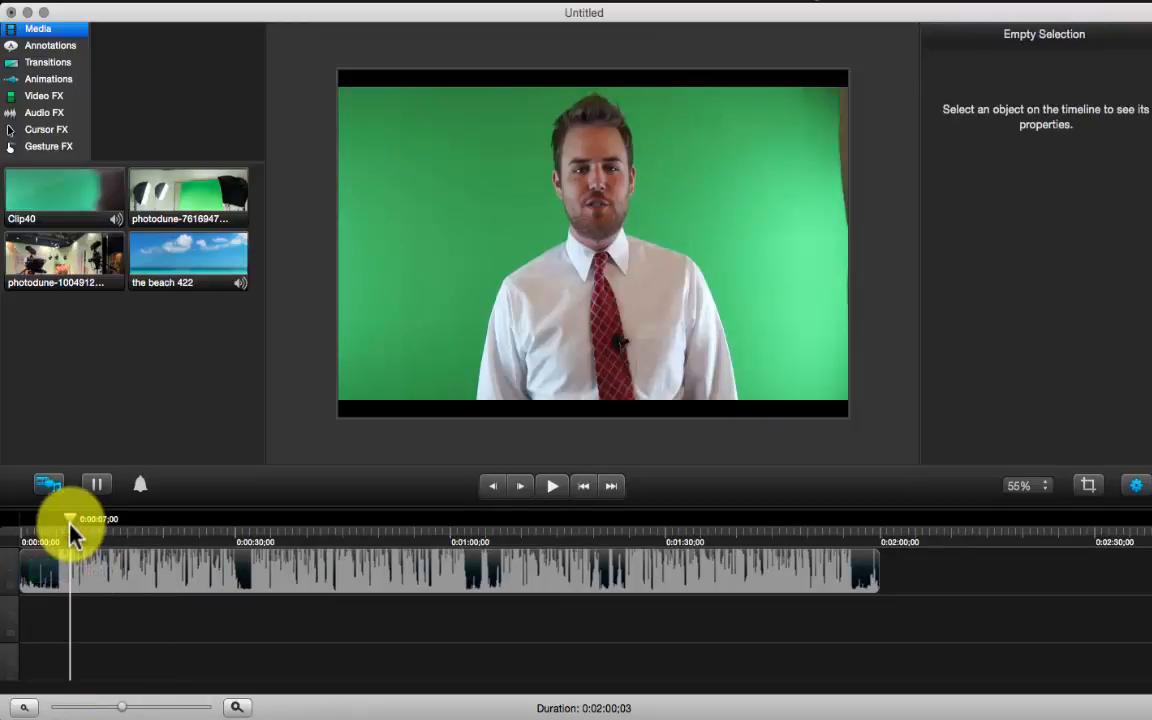
{"action": "left_click_drag", "start_coordinate": [75, 522], "coordinate": [110, 545]}
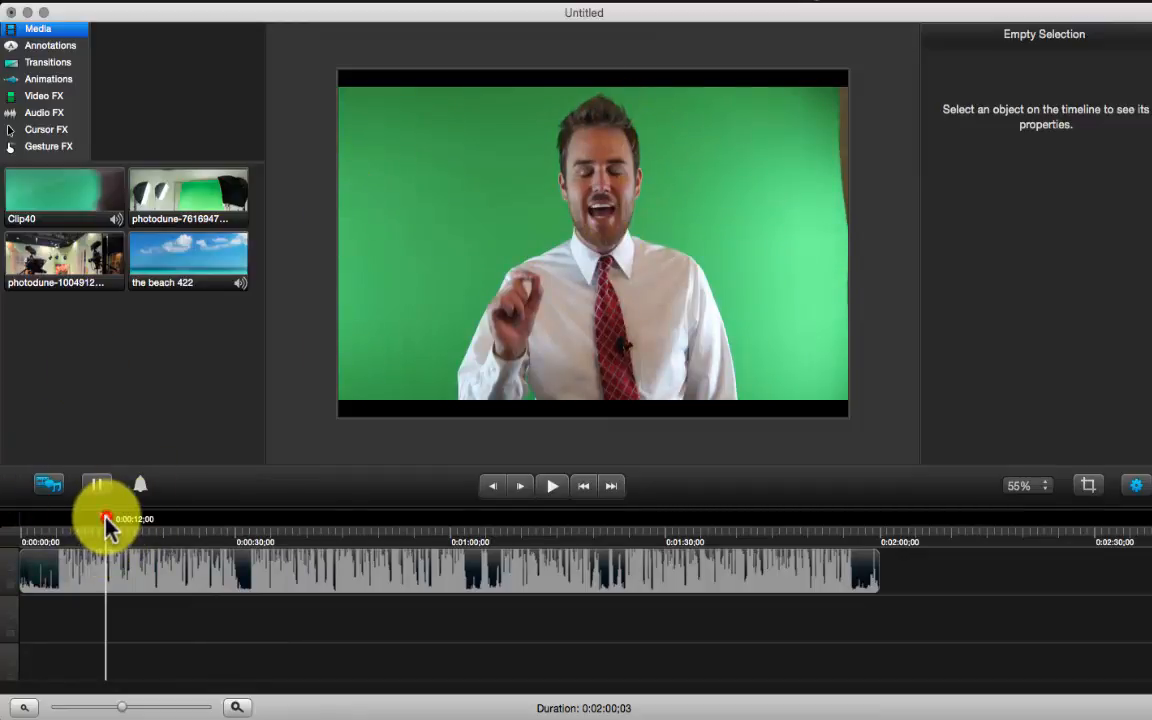
{"action": "left_click_drag", "start_coordinate": [108, 527], "coordinate": [93, 530]}
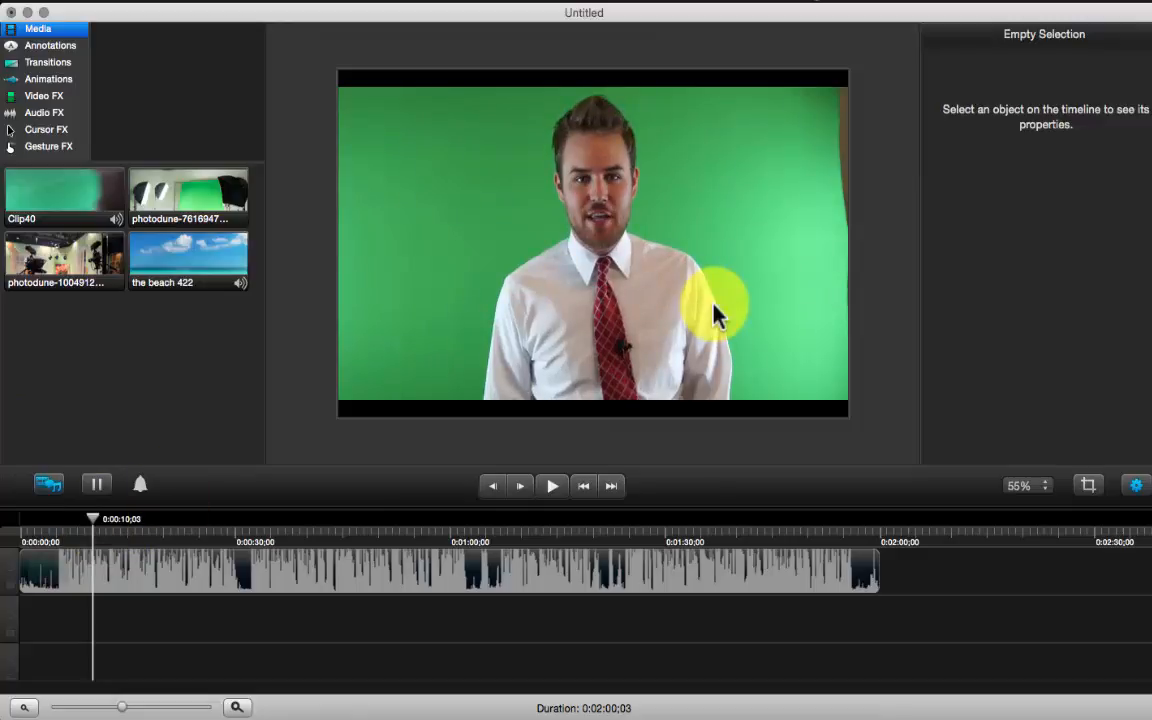
{"action": "left_click", "coordinate": [685, 184]}
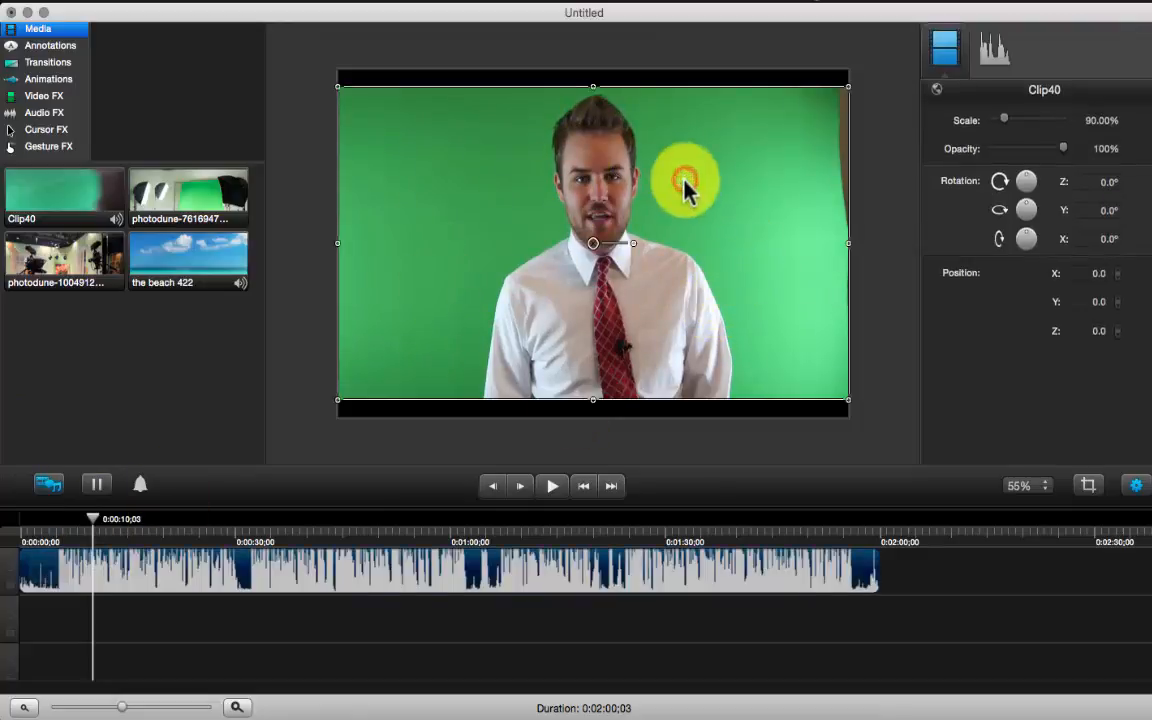
{"action": "left_click", "coordinate": [295, 262]}
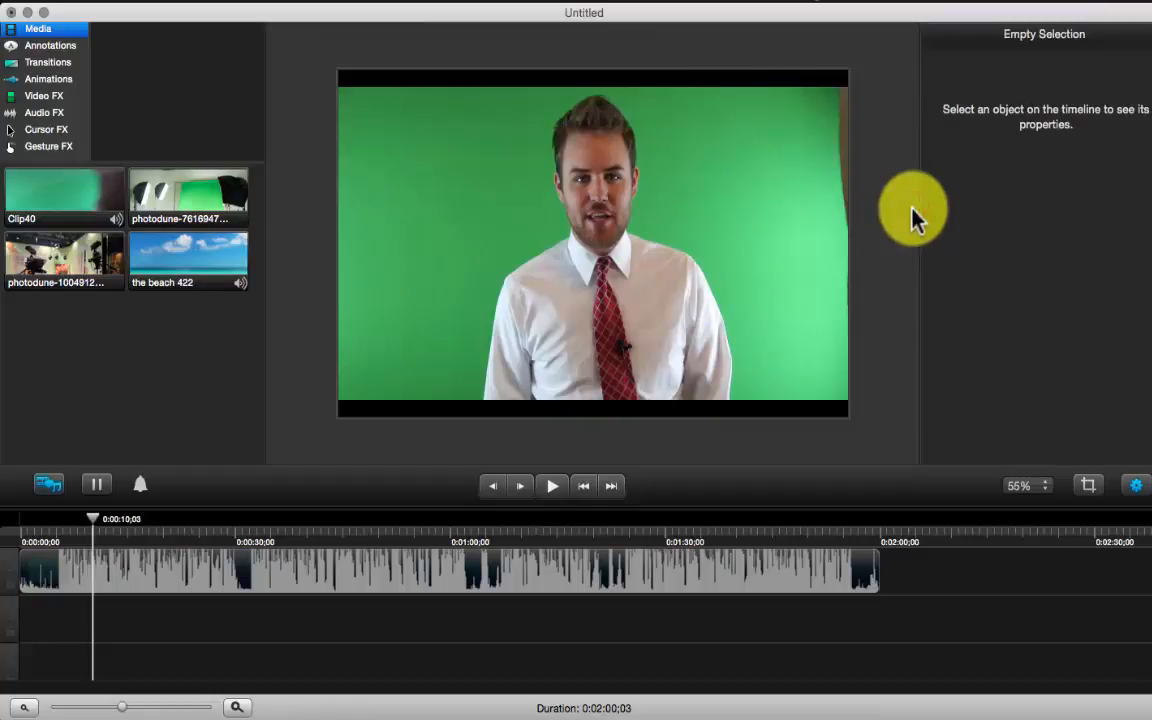
{"action": "left_click", "coordinate": [790, 215]}
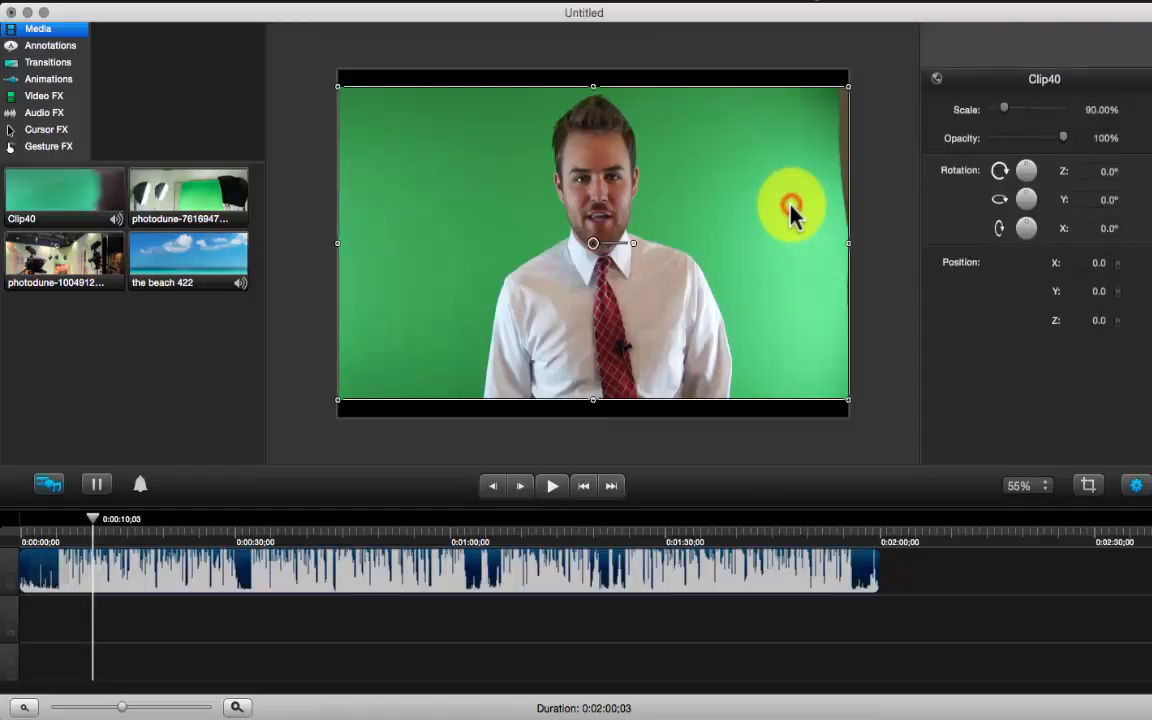
{"action": "left_click", "coordinate": [881, 212]}
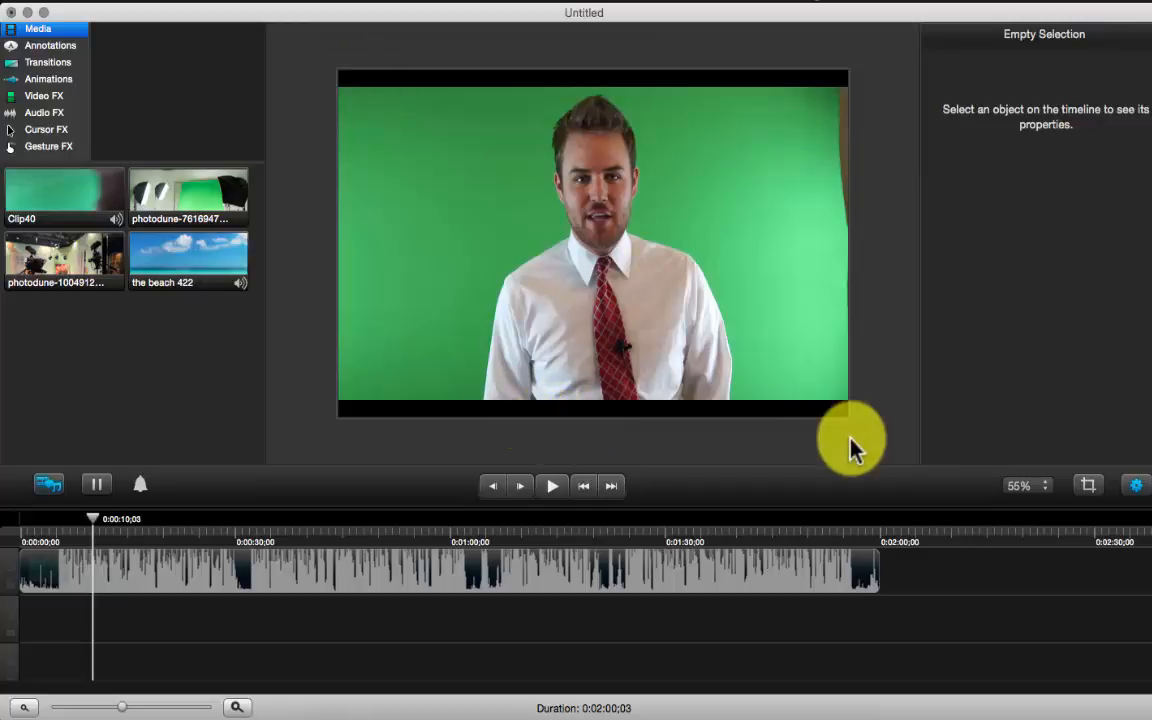
{"action": "left_click", "coordinate": [862, 374]}
{"action": "left_click", "coordinate": [805, 252]}
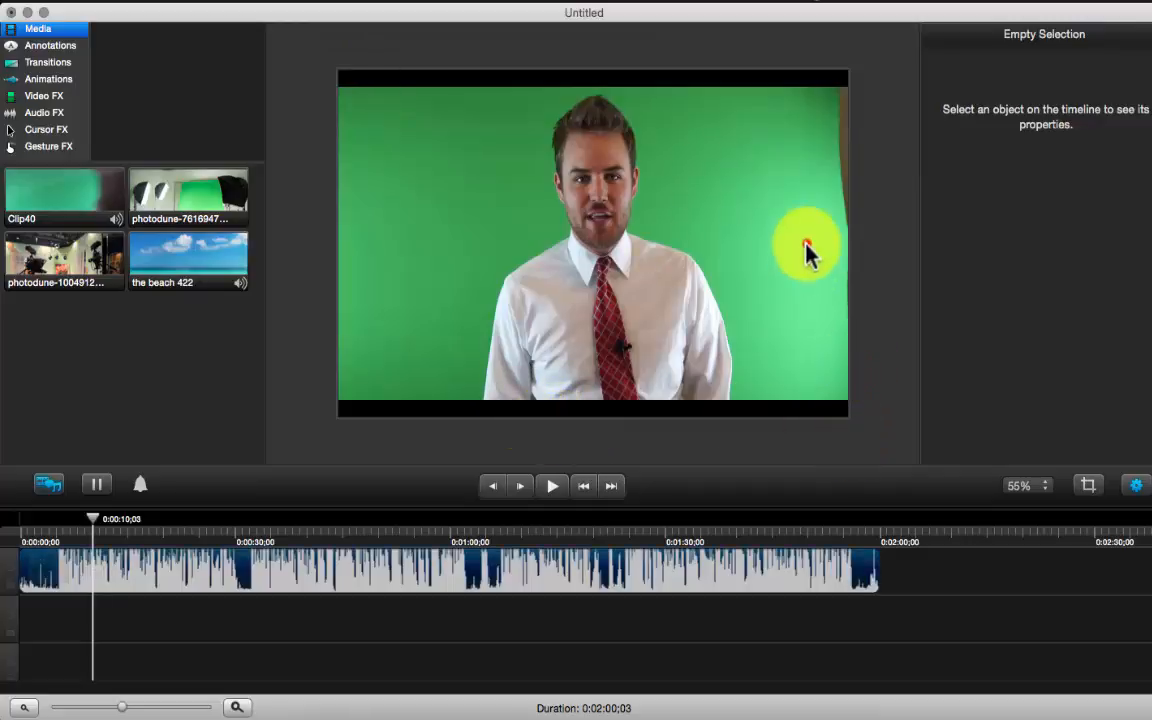
{"action": "left_click", "coordinate": [870, 226]}
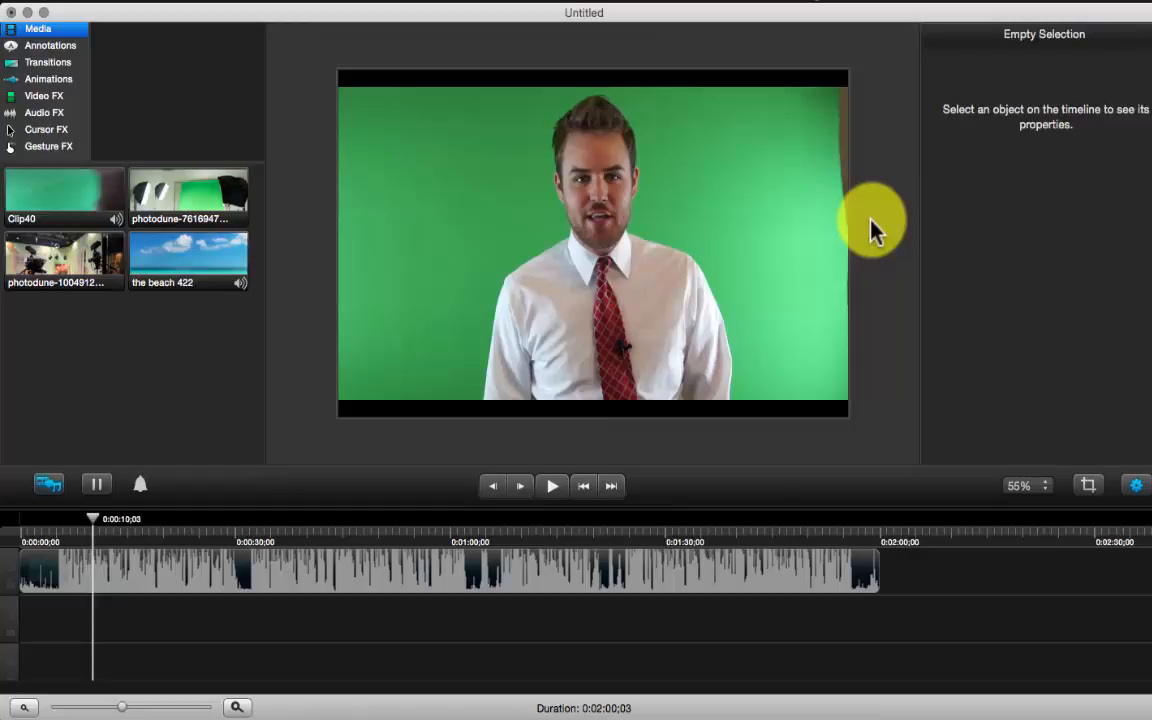
{"action": "left_click", "coordinate": [745, 185]}
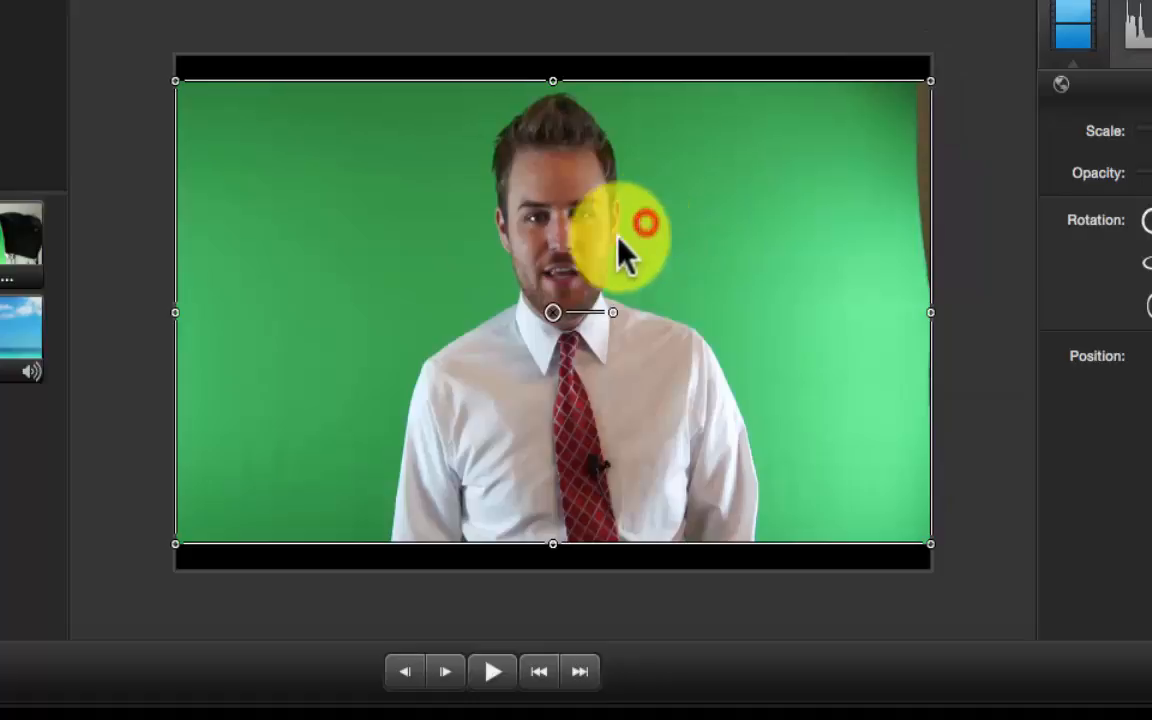
Scale Clip40 up to about 104%, centre it on the canvas, and scrub to 0:00:11;05
{"action": "left_click_drag", "start_coordinate": [617, 239], "coordinate": [612, 268]}
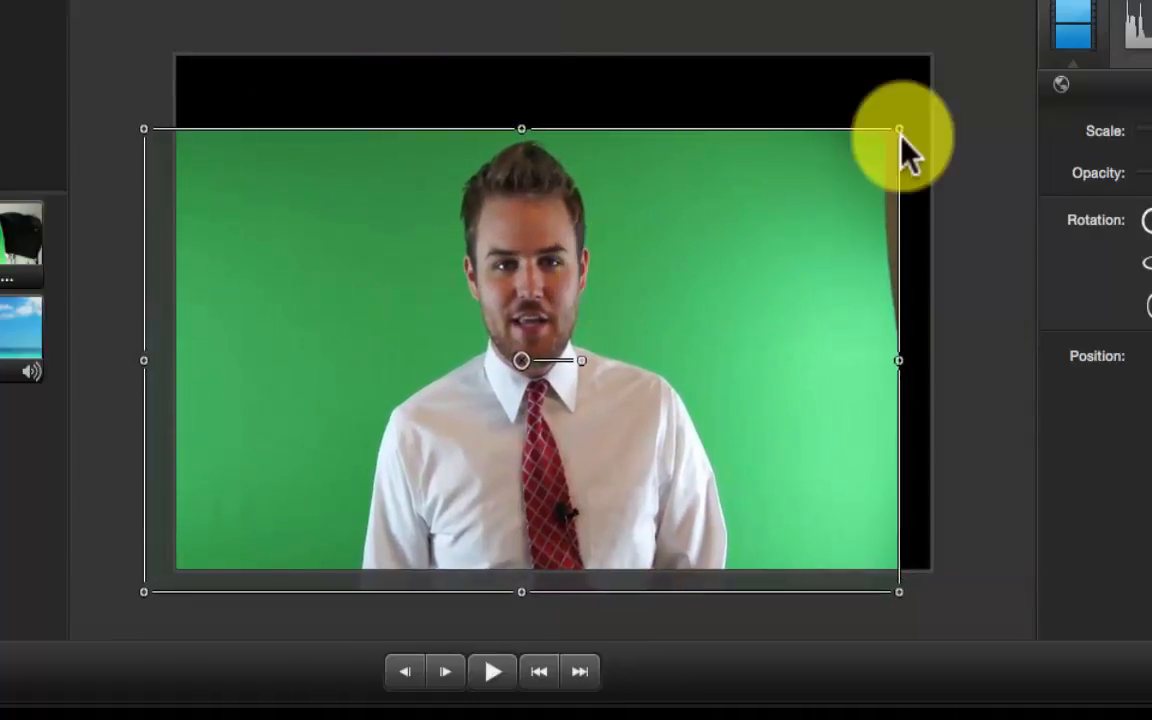
{"action": "left_click_drag", "start_coordinate": [902, 130], "coordinate": [971, 61]}
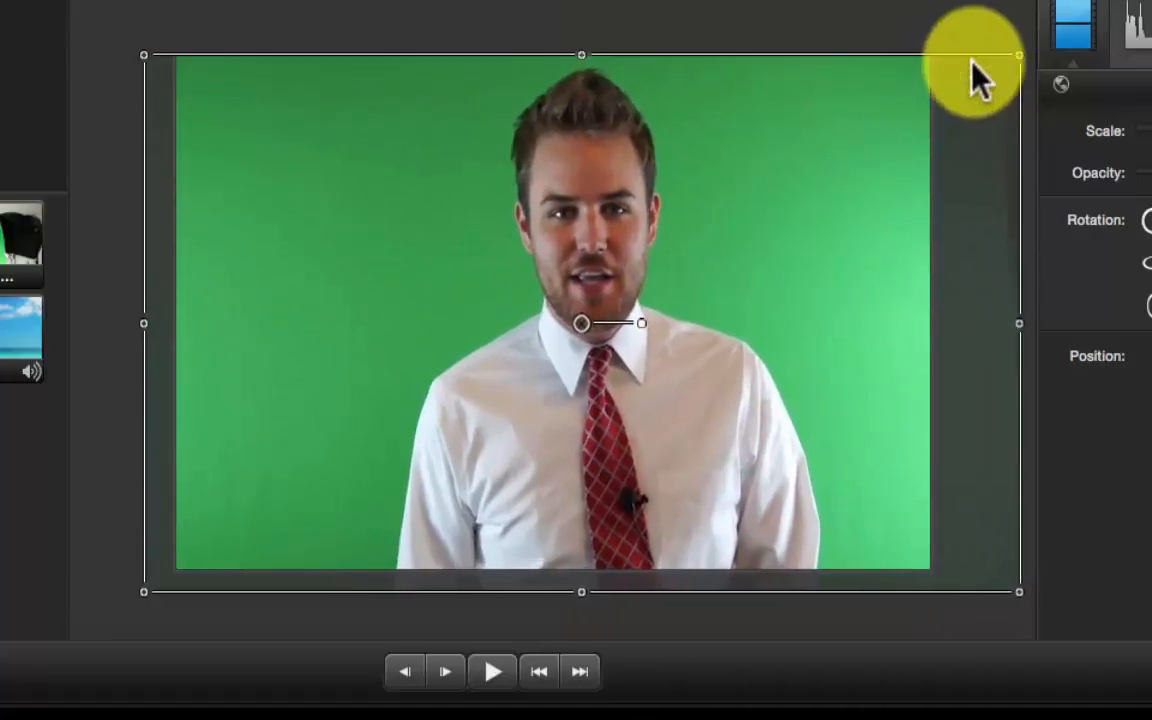
{"action": "left_click_drag", "start_coordinate": [868, 135], "coordinate": [866, 156]}
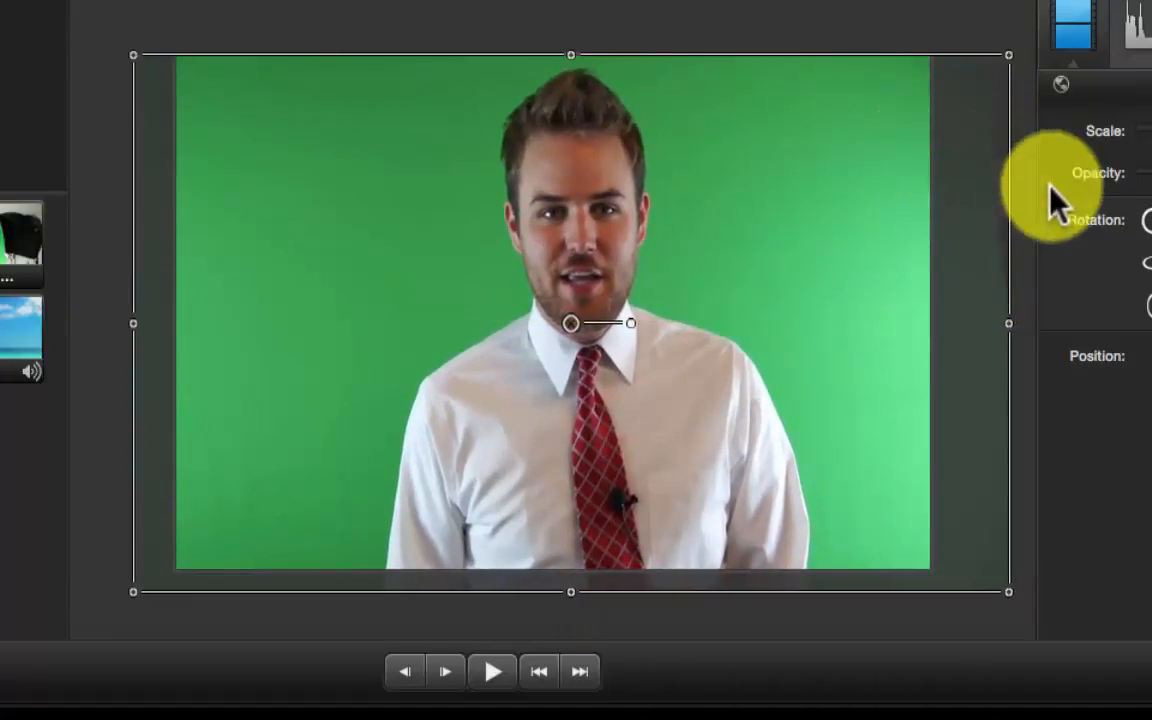
{"action": "left_click", "coordinate": [1017, 244]}
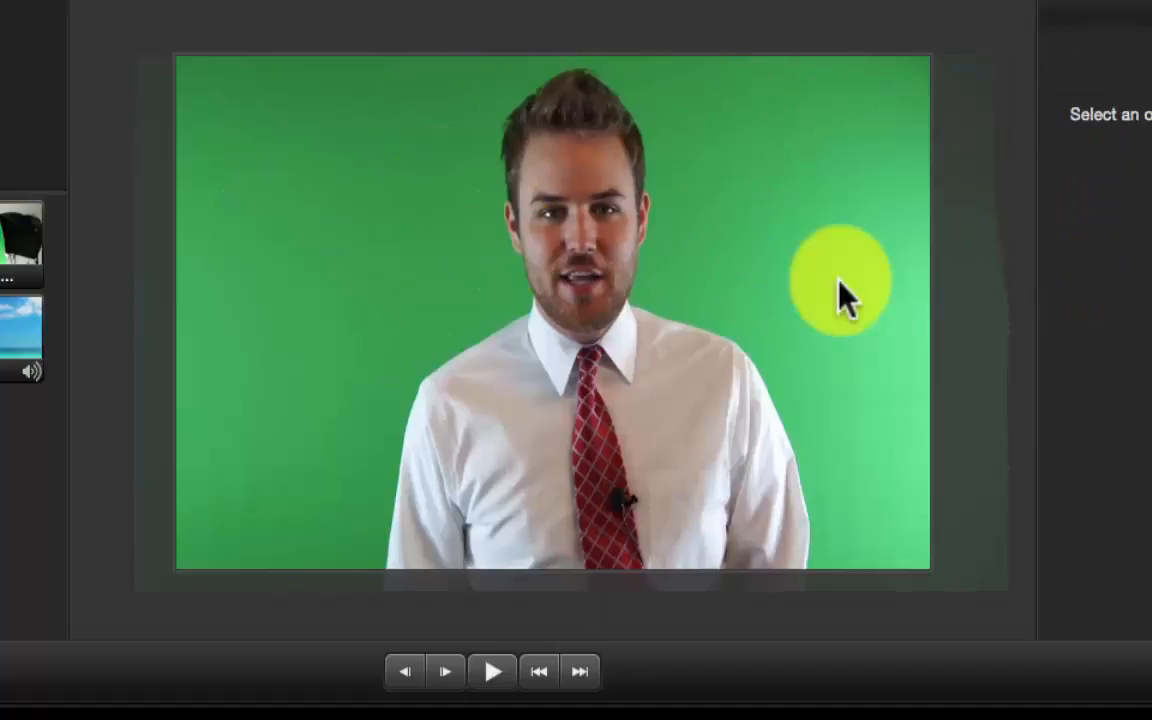
{"action": "left_click_drag", "start_coordinate": [815, 283], "coordinate": [792, 302]}
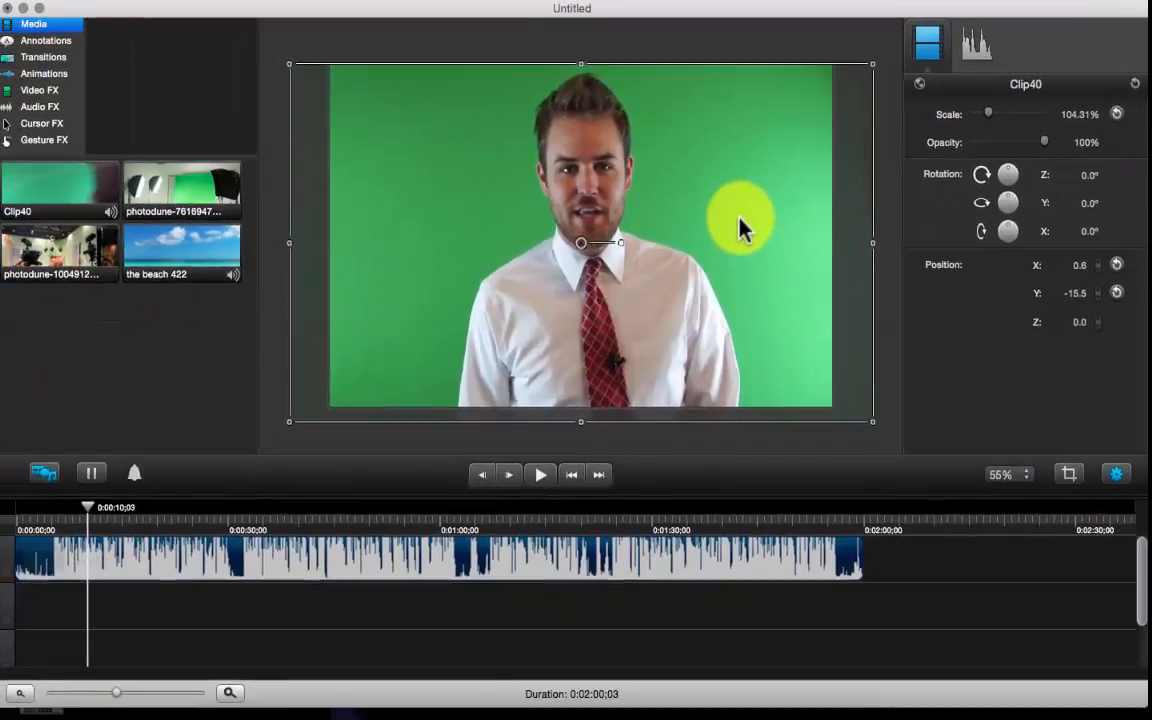
{"action": "left_click_drag", "start_coordinate": [740, 228], "coordinate": [740, 230]}
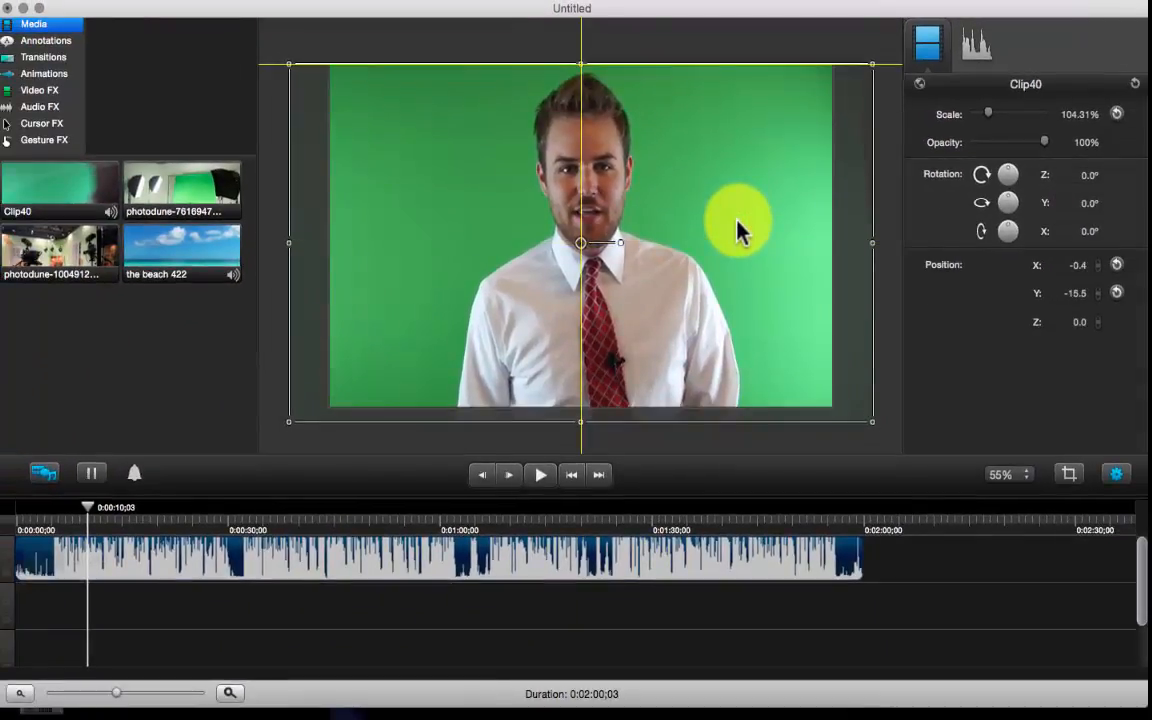
{"action": "left_click", "coordinate": [684, 48]}
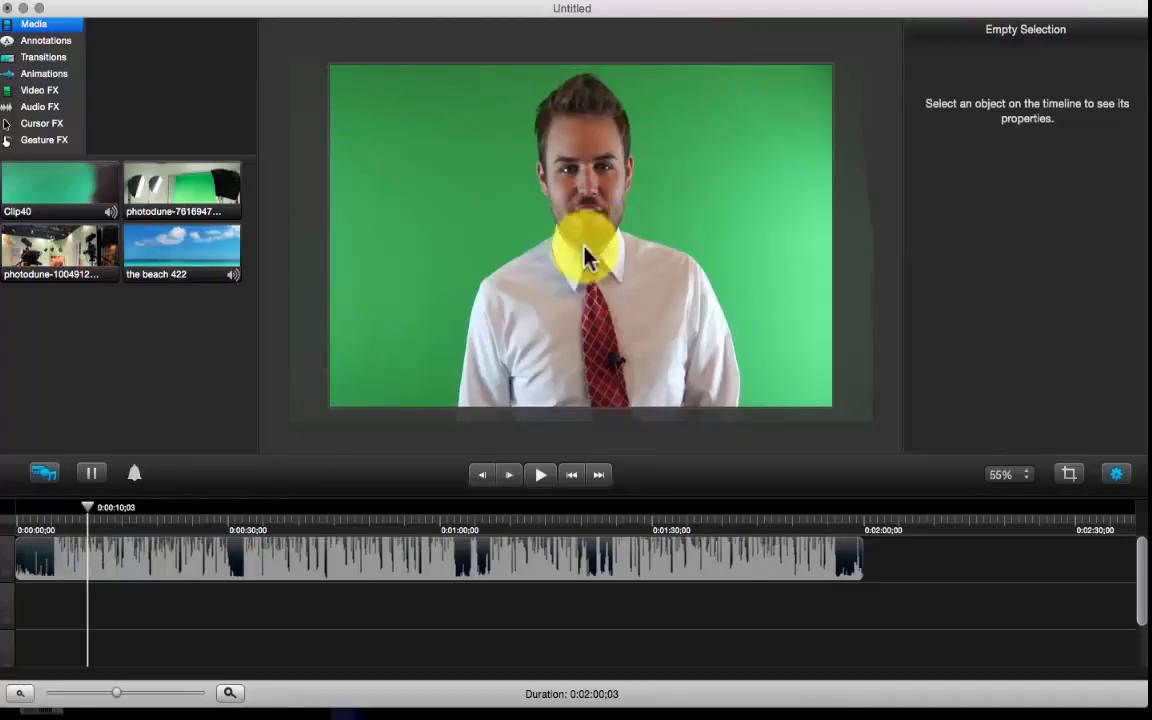
{"action": "left_click_drag", "start_coordinate": [88, 510], "coordinate": [171, 518]}
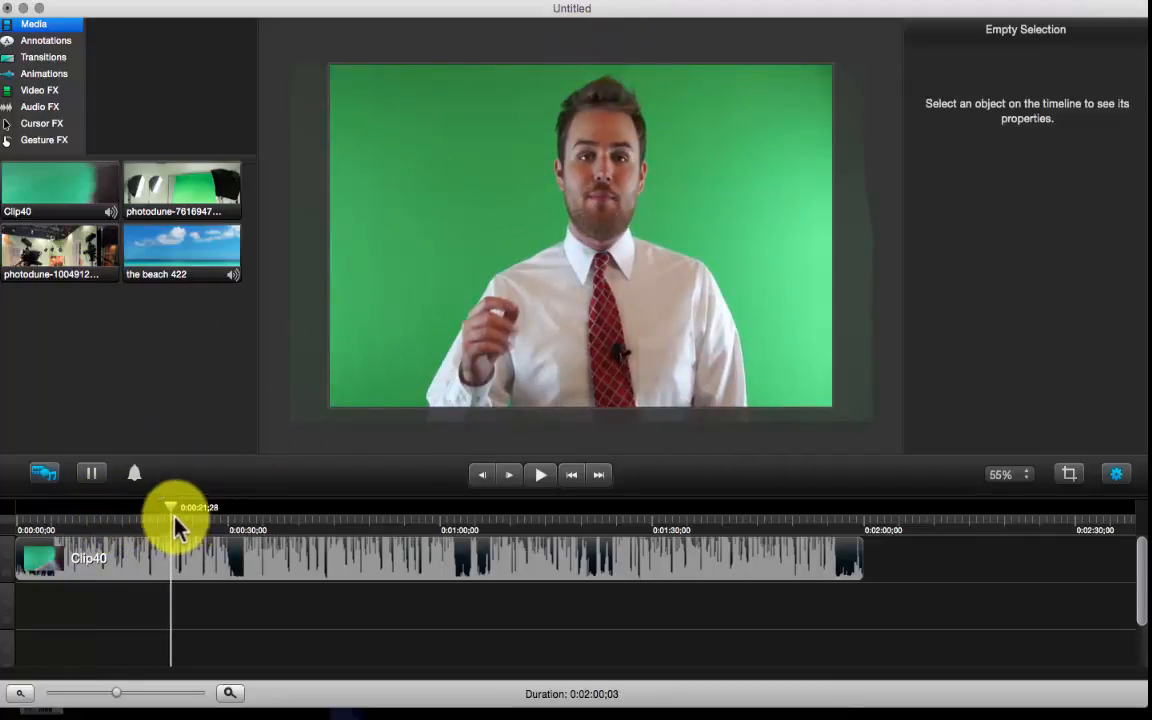
{"action": "left_click_drag", "start_coordinate": [173, 515], "coordinate": [83, 515]}
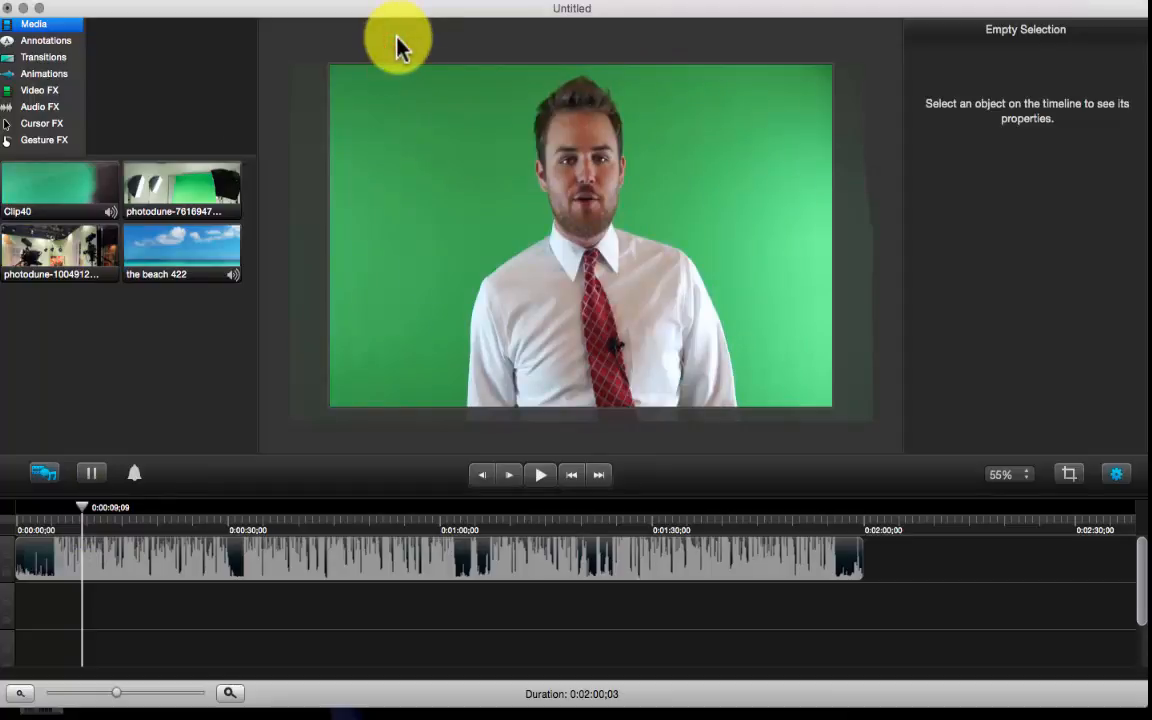
Apply the Remove a Color effect from Video FX to Clip40 and view its settings
{"action": "left_click", "coordinate": [45, 91]}
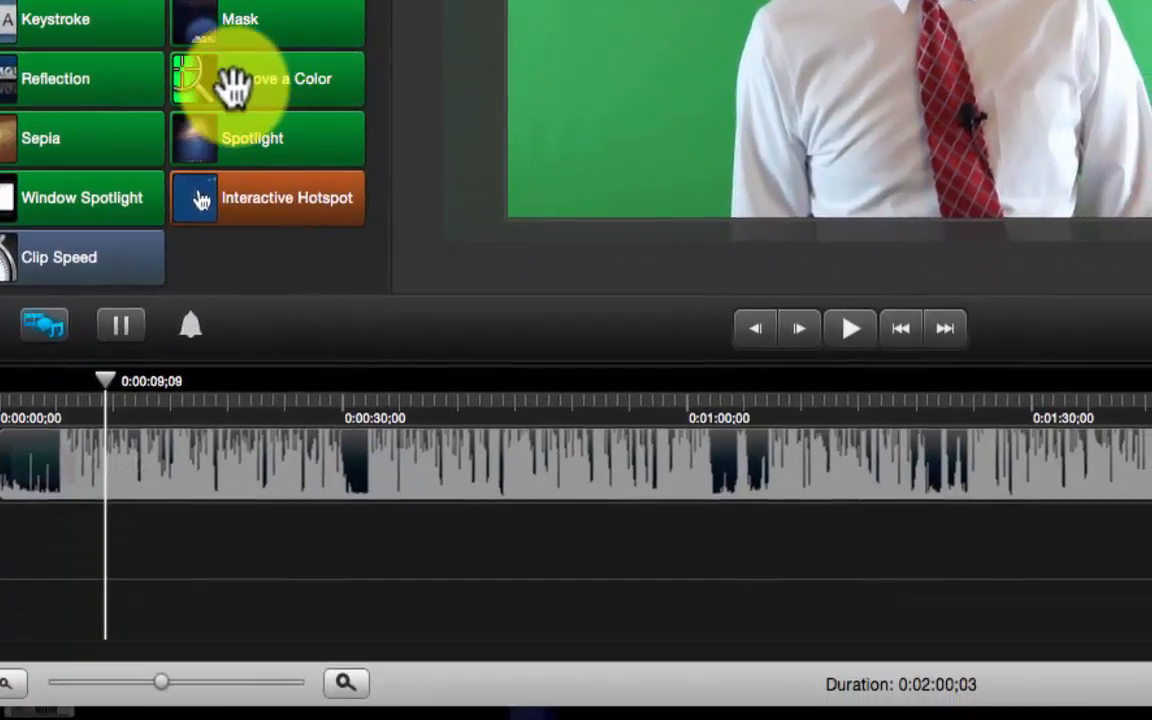
{"action": "left_click", "coordinate": [258, 498]}
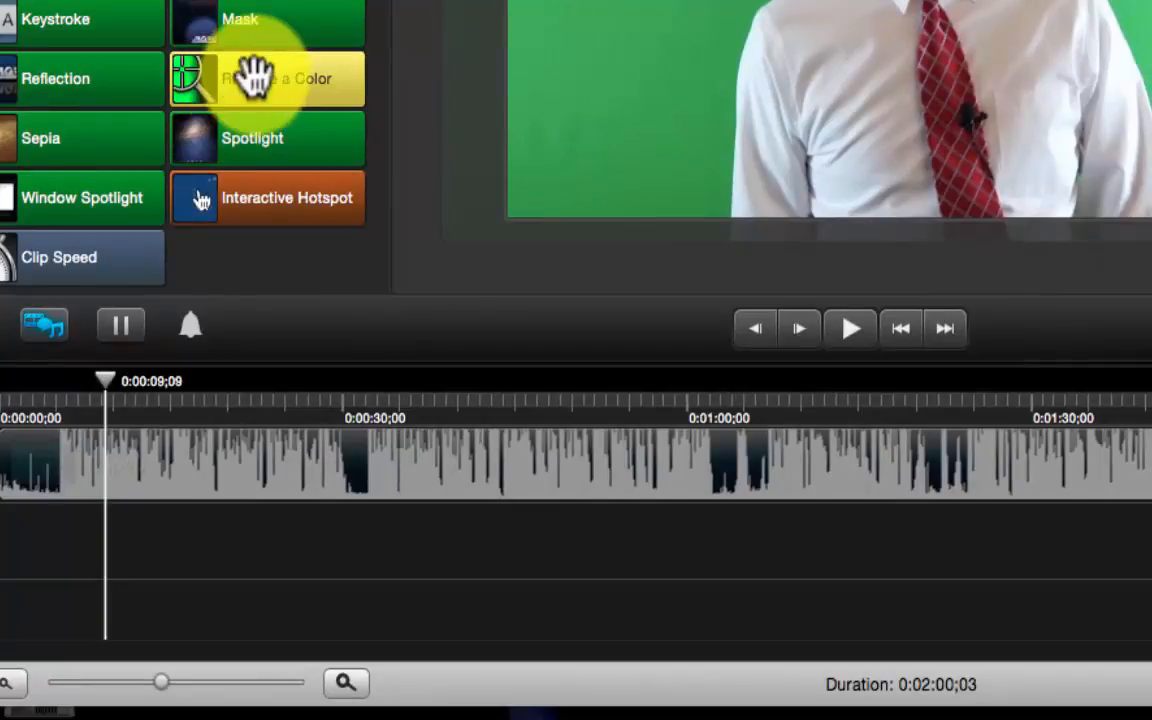
{"action": "left_click_drag", "start_coordinate": [256, 77], "coordinate": [239, 443]}
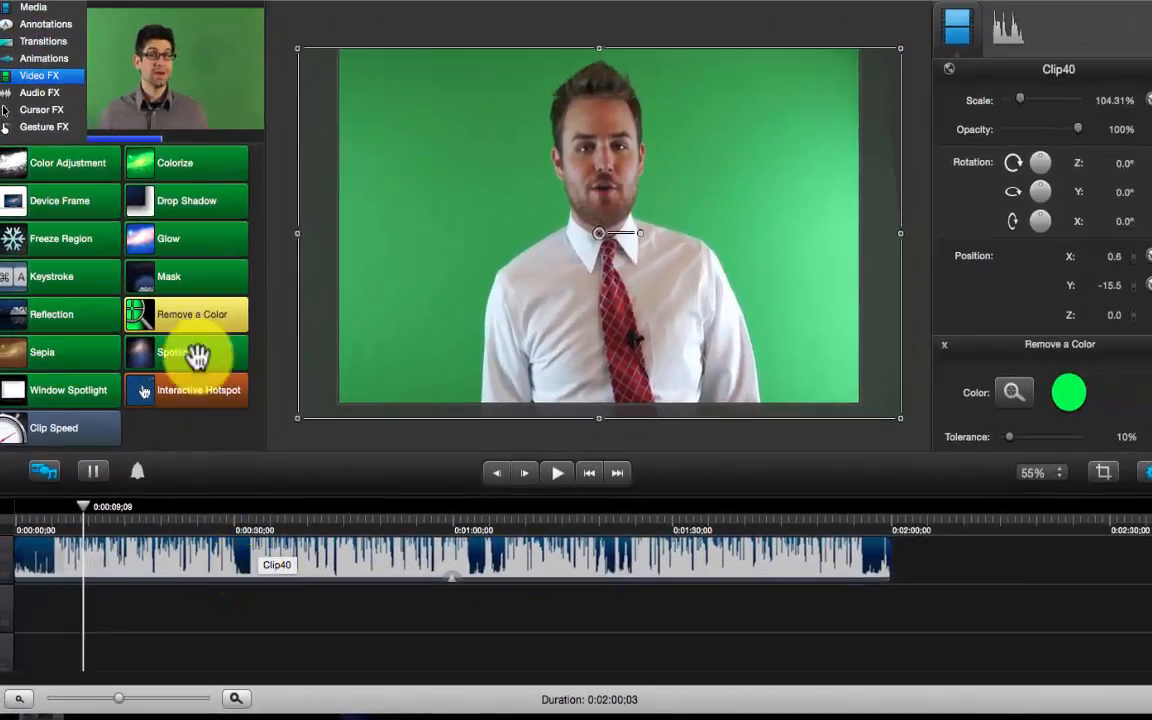
{"action": "left_click_drag", "start_coordinate": [197, 355], "coordinate": [450, 586]}
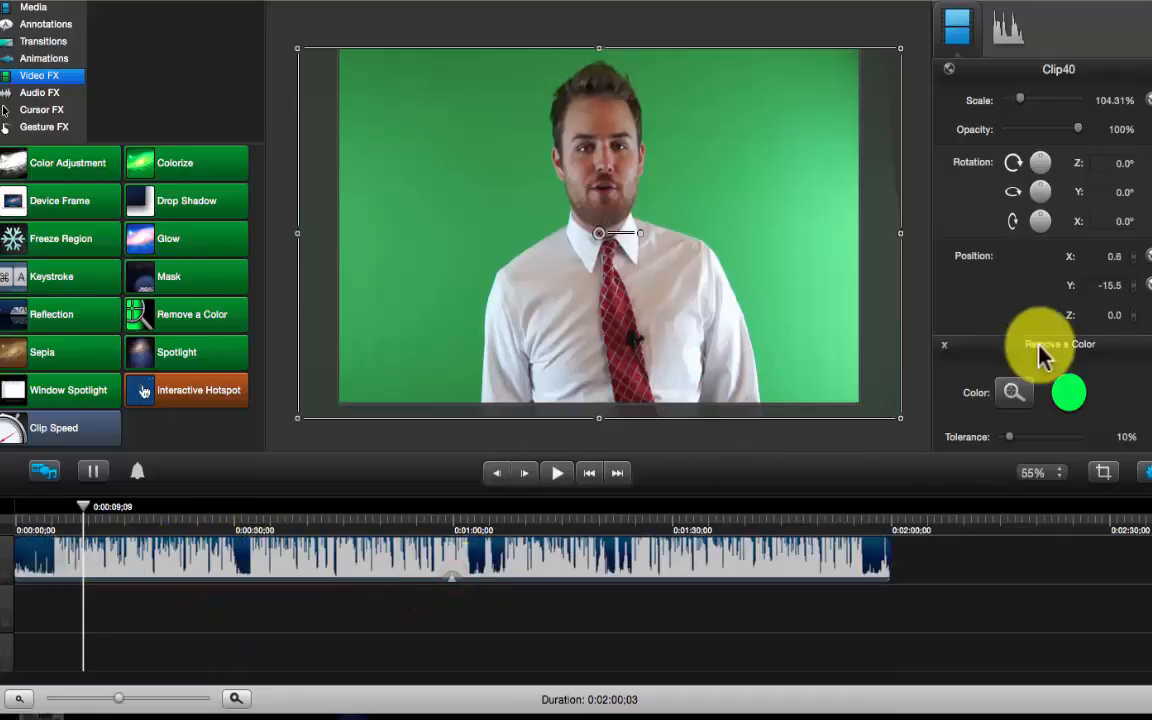
{"action": "scroll", "coordinate": [980, 300], "scroll_direction": "down", "scroll_amount": 3}
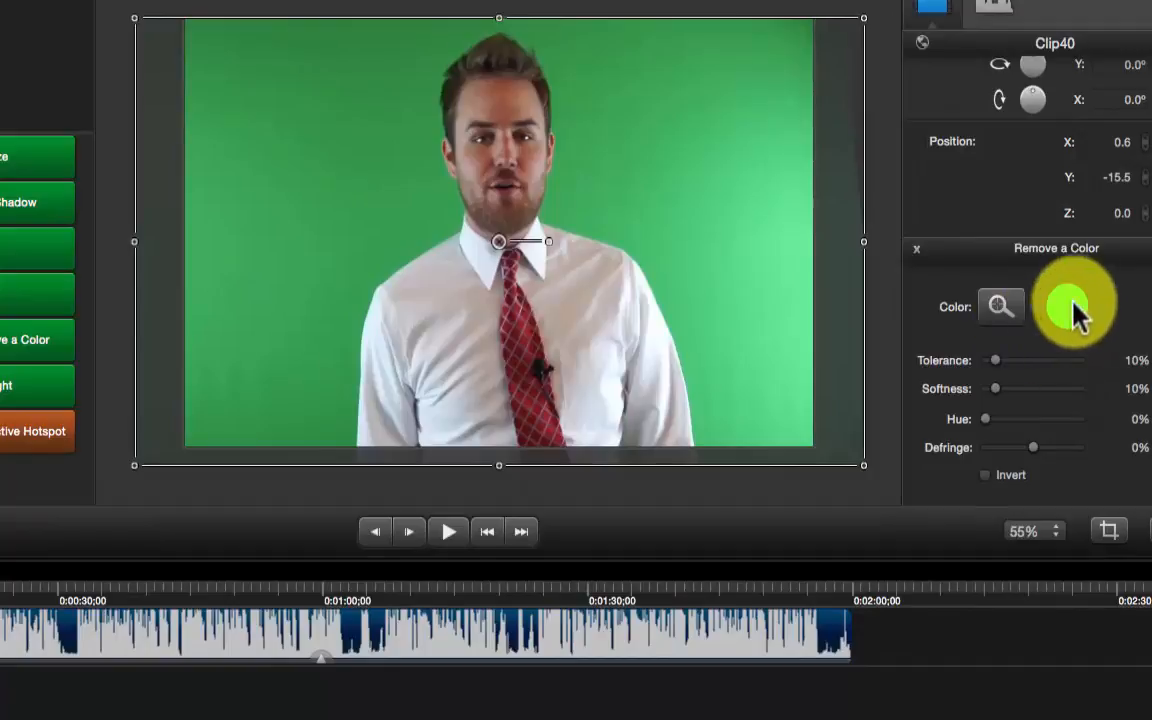
Sample the green backdrop with the Remove a Color eyedropper, keying it out at 10% tolerance and softness
{"action": "left_click", "coordinate": [1004, 308]}
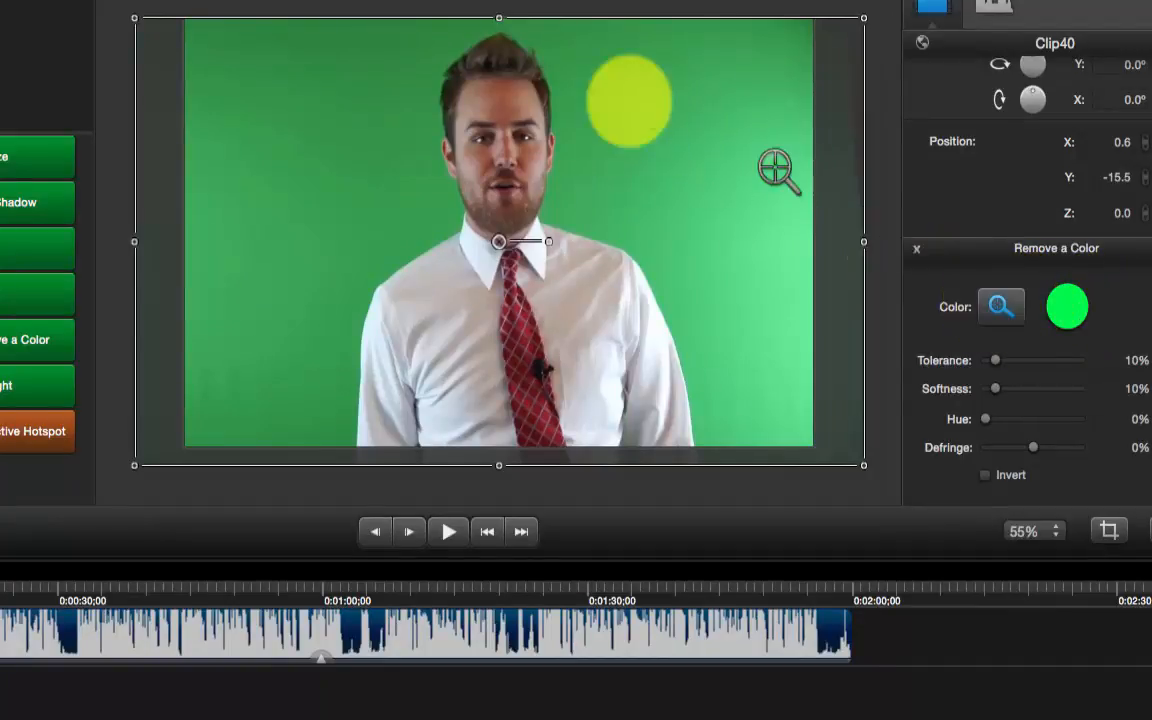
{"action": "left_click", "coordinate": [611, 131]}
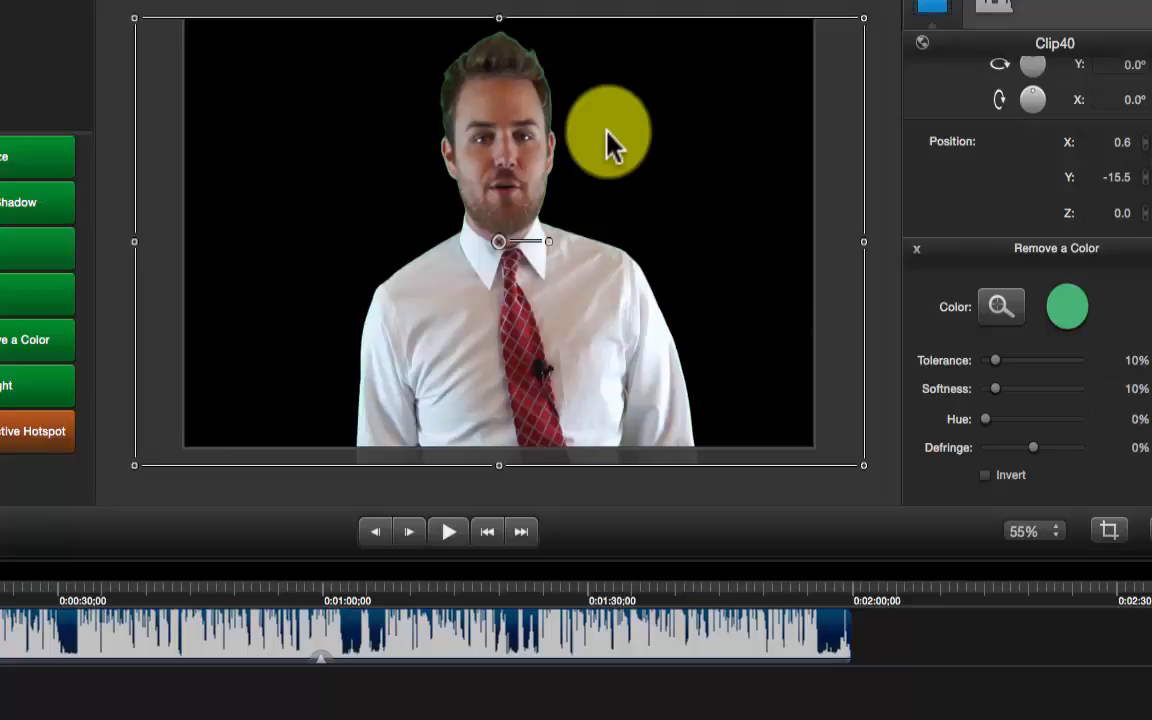
{"action": "left_click", "coordinate": [887, 345]}
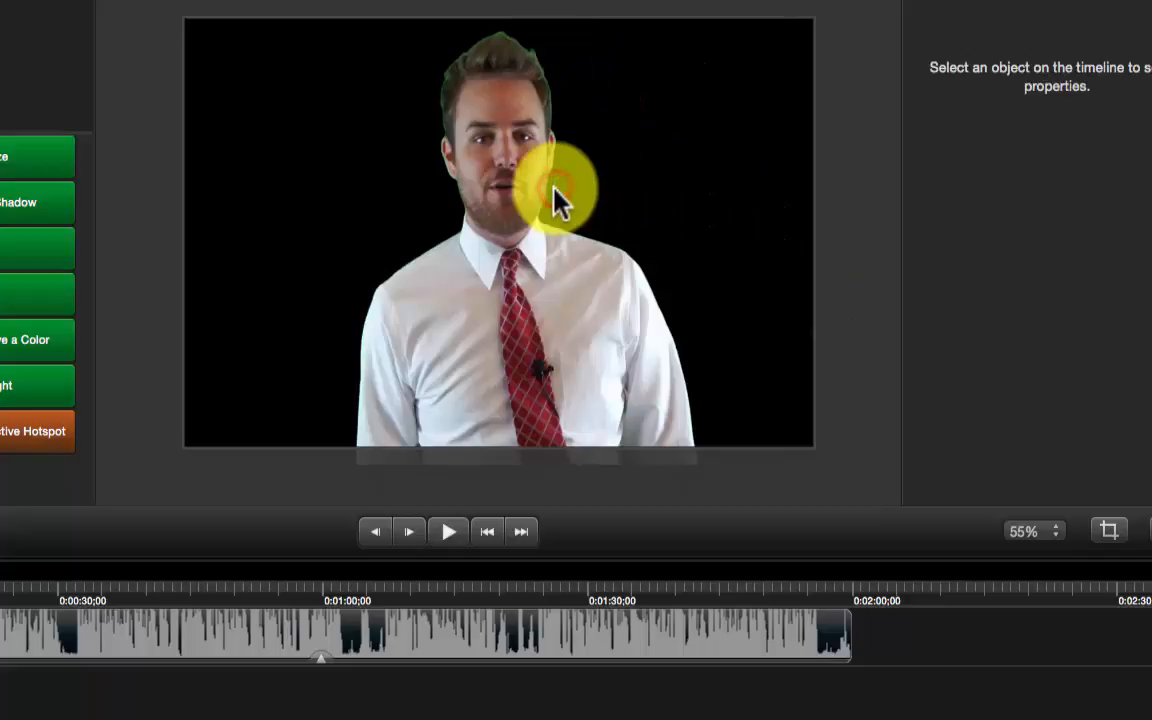
{"action": "left_click", "coordinate": [231, 630]}
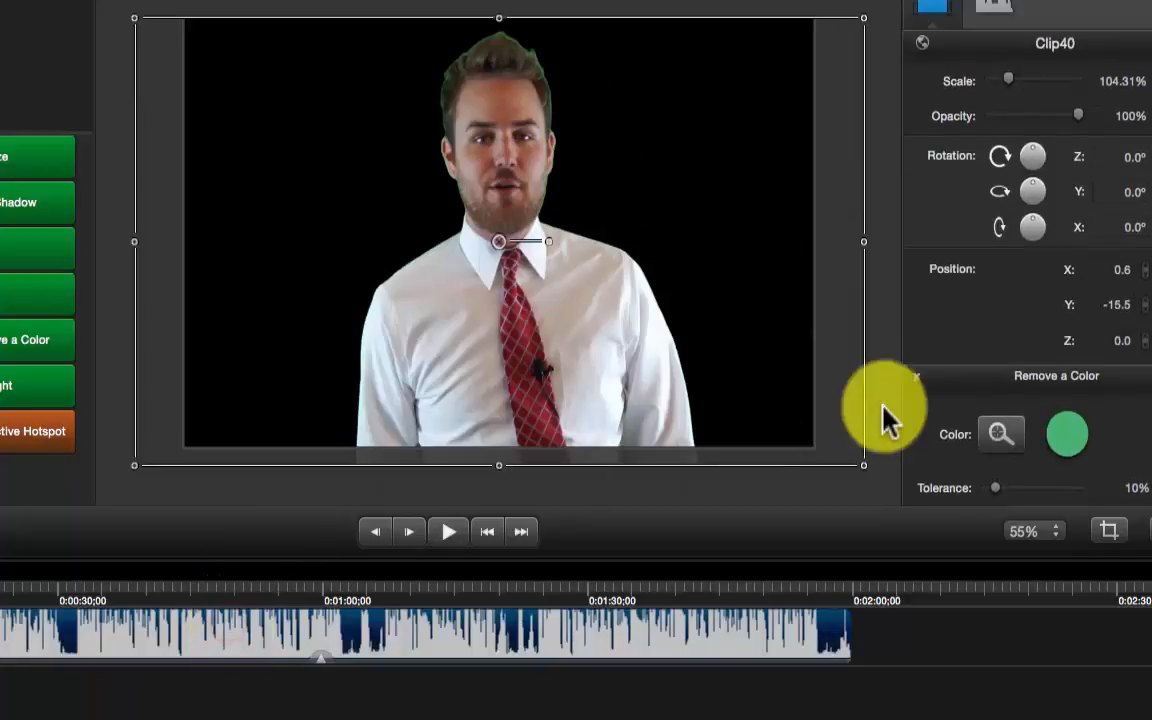
{"action": "scroll", "coordinate": [1040, 405], "scroll_direction": "down", "scroll_amount": 2}
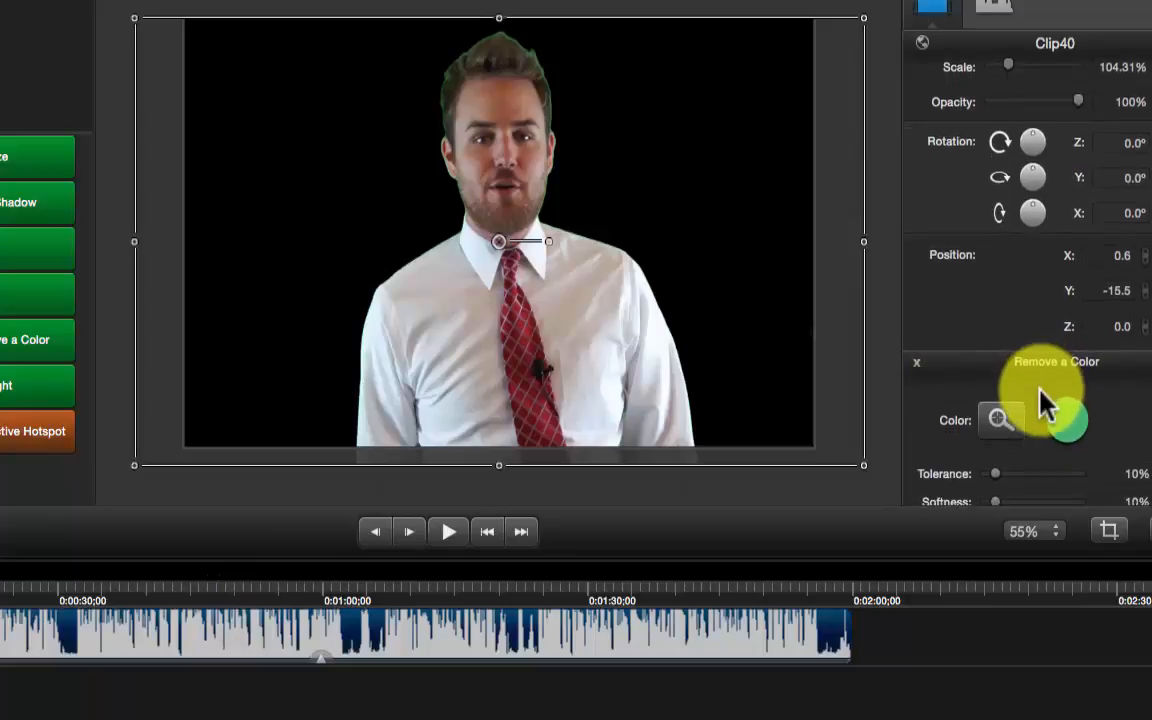
{"action": "scroll", "coordinate": [1045, 405], "scroll_direction": "down", "scroll_amount": 5}
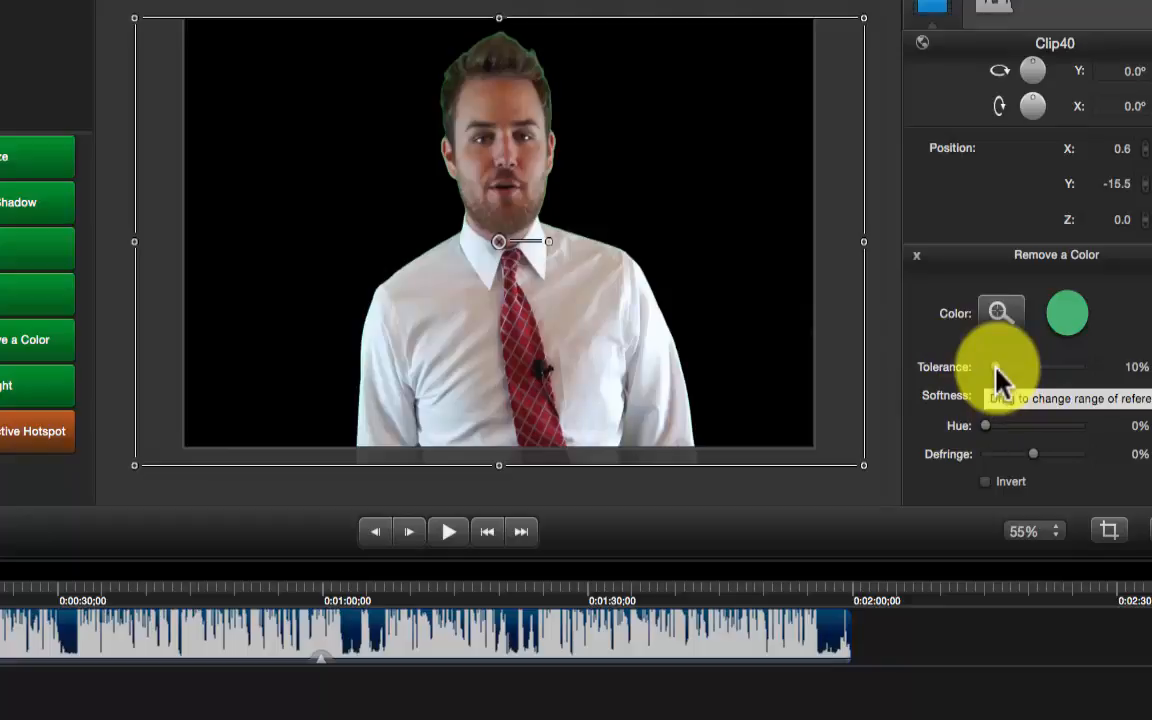
Set the Remove a Color tolerance to 17% and softness to 14%, then show the Media bin
{"action": "left_click_drag", "start_coordinate": [995, 366], "coordinate": [1002, 368]}
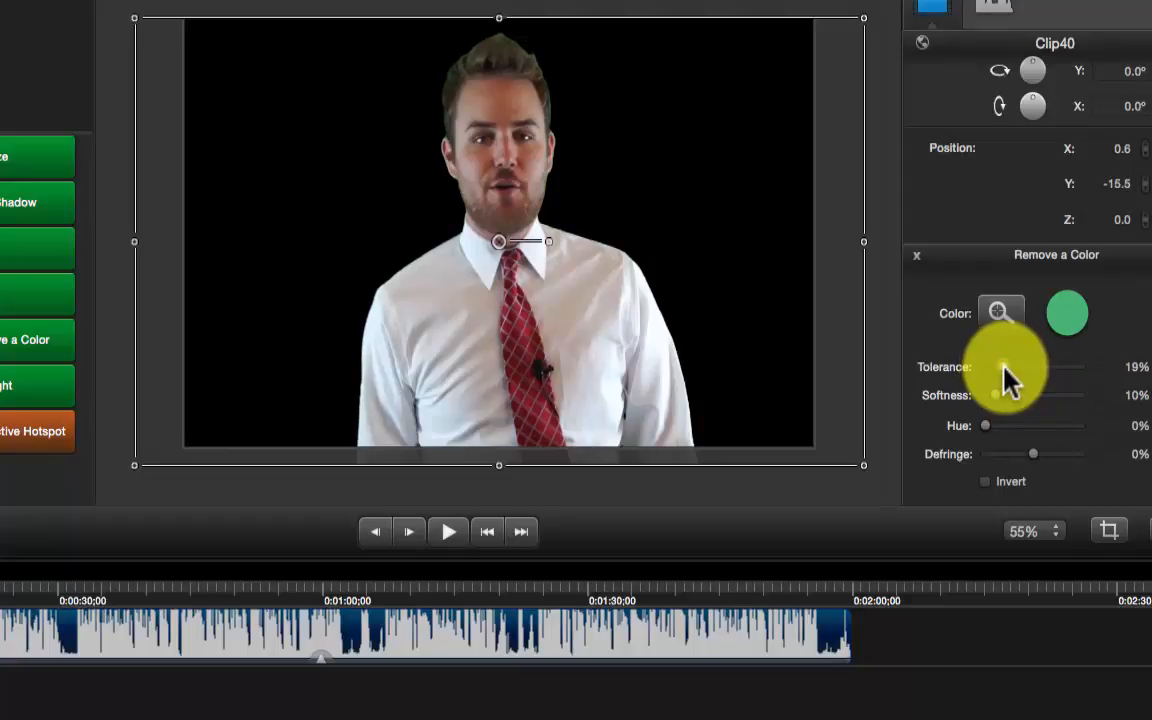
{"action": "mouse_move", "coordinate": [1003, 367]}
{"action": "left_mouse_down"}
{"action": "mouse_move", "coordinate": [1024, 368]}
{"action": "mouse_move", "coordinate": [985, 368]}
{"action": "mouse_move", "coordinate": [1005, 368]}
{"action": "left_mouse_up"}
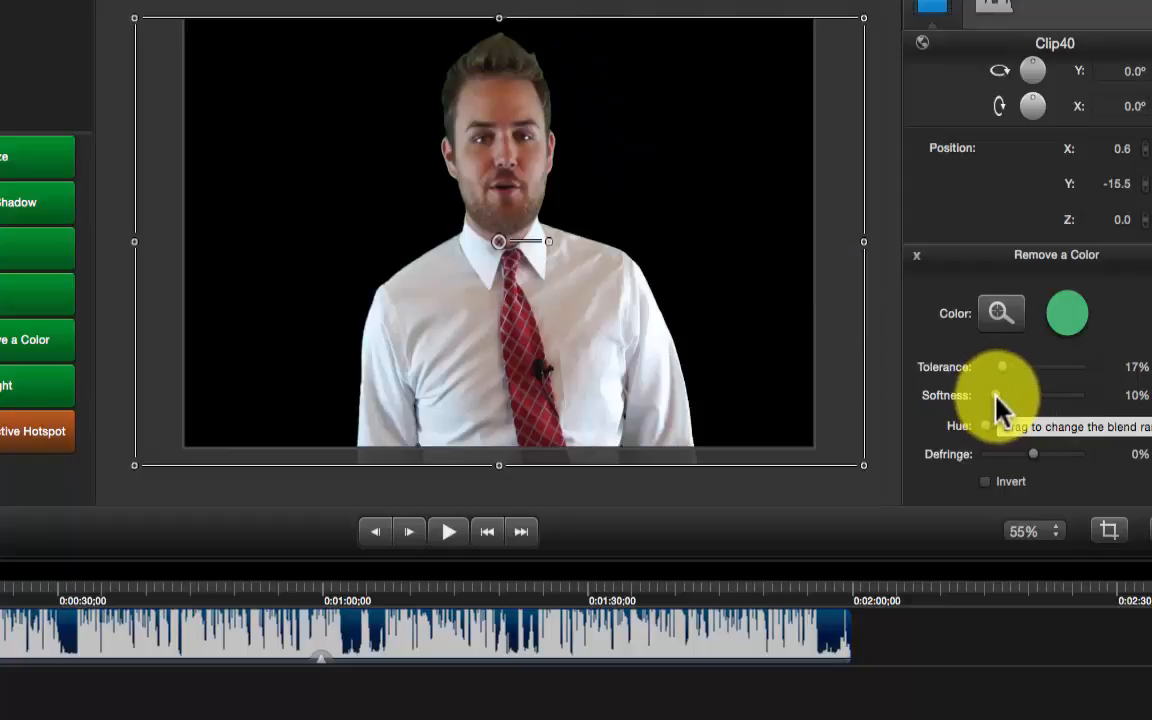
{"action": "left_click", "coordinate": [998, 397]}
{"action": "mouse_move", "coordinate": [996, 395]}
{"action": "left_mouse_down"}
{"action": "mouse_move", "coordinate": [984, 395]}
{"action": "mouse_move", "coordinate": [1005, 410]}
{"action": "mouse_move", "coordinate": [1000, 398]}
{"action": "left_mouse_up"}
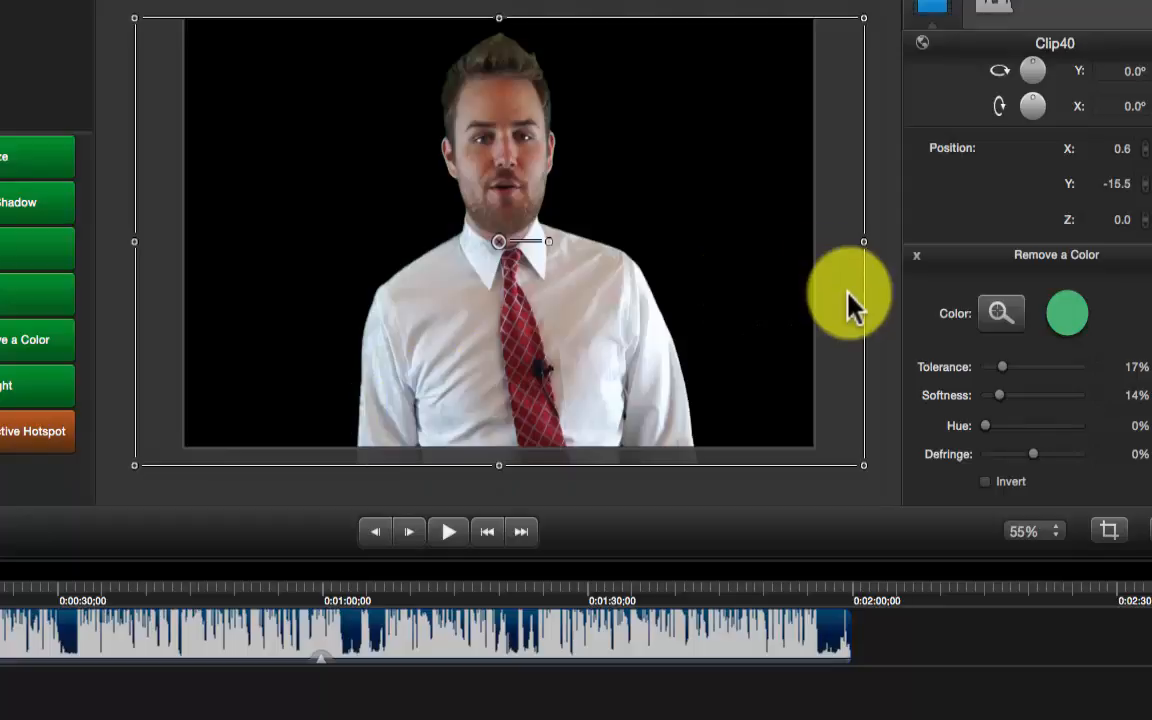
{"action": "left_click", "coordinate": [893, 312]}
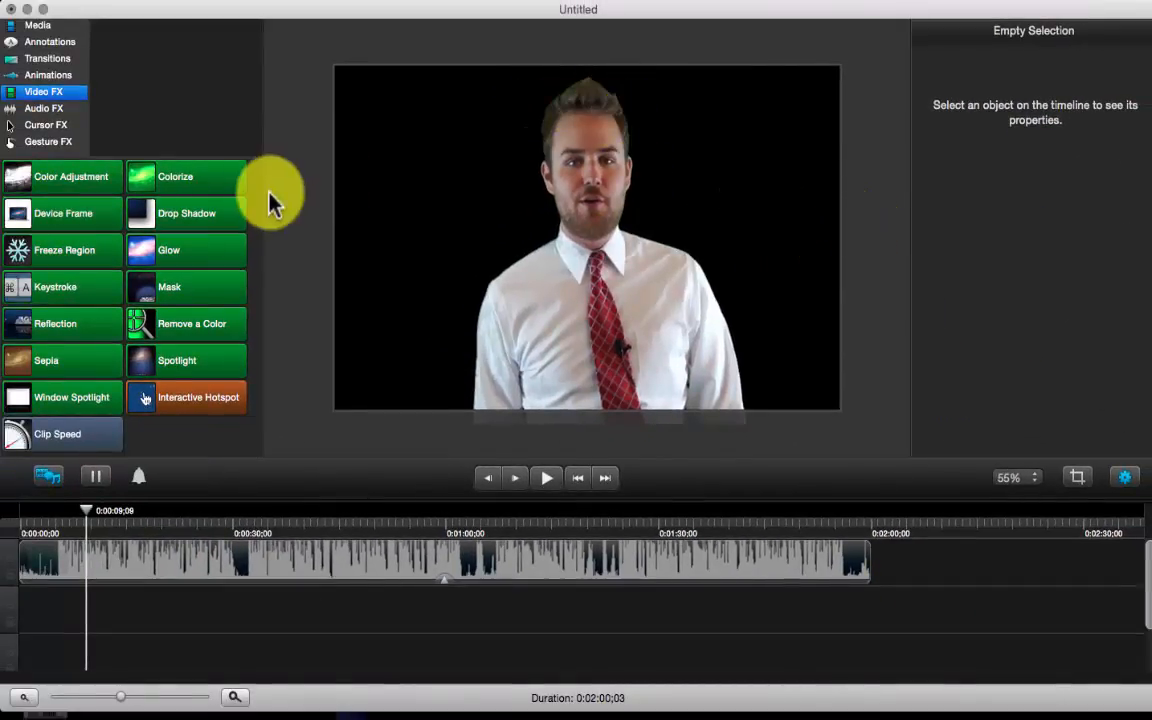
{"action": "left_click", "coordinate": [38, 25]}
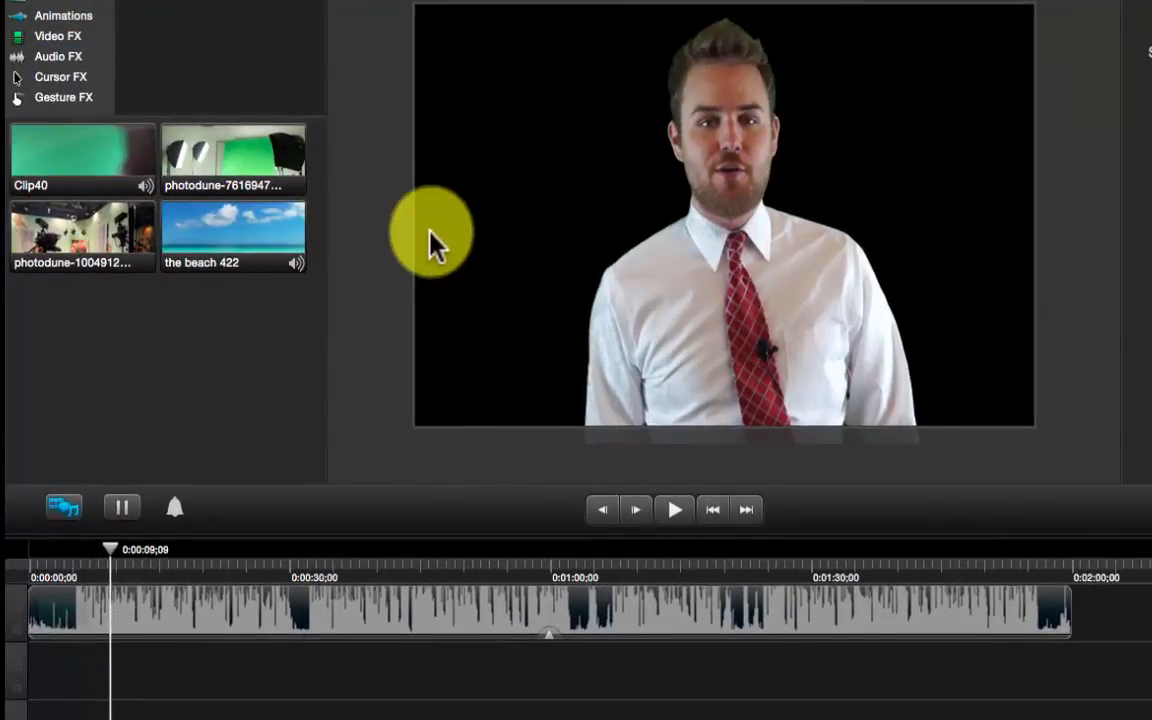
Add photodune-7616947 for about 29 seconds, scale it to roughly 121.52%, and place it behind Clip40
{"action": "right_click", "coordinate": [197, 357]}
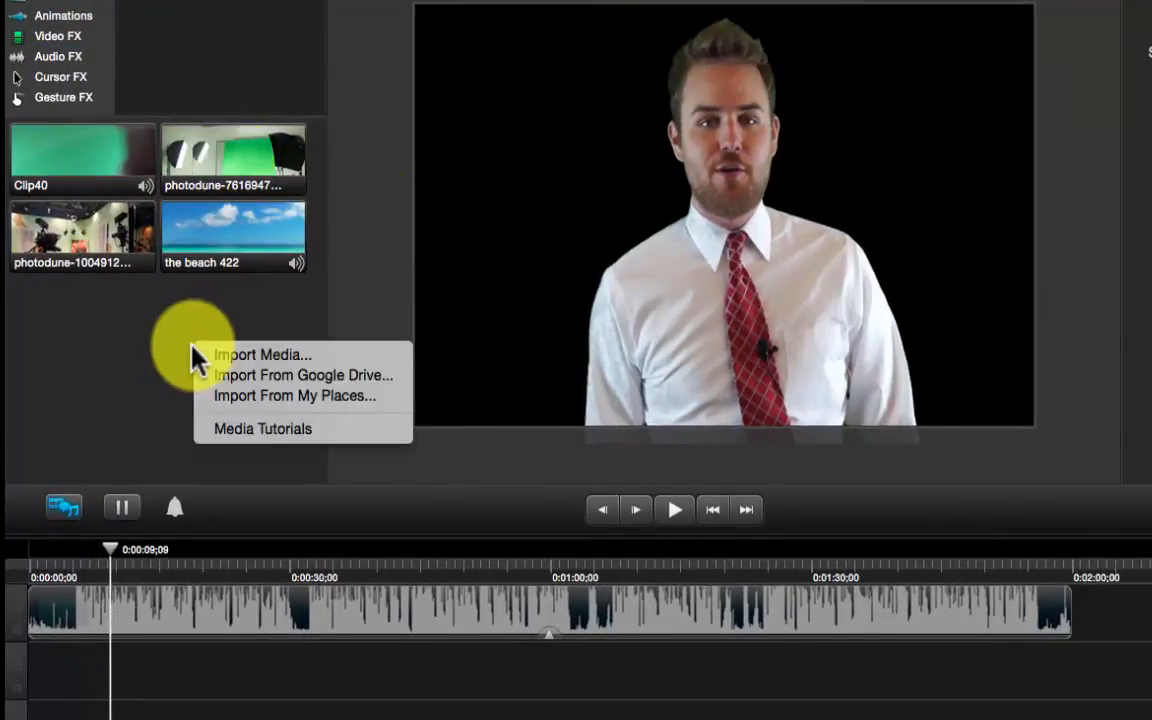
{"action": "left_click", "coordinate": [246, 316]}
{"action": "left_click", "coordinate": [235, 145]}
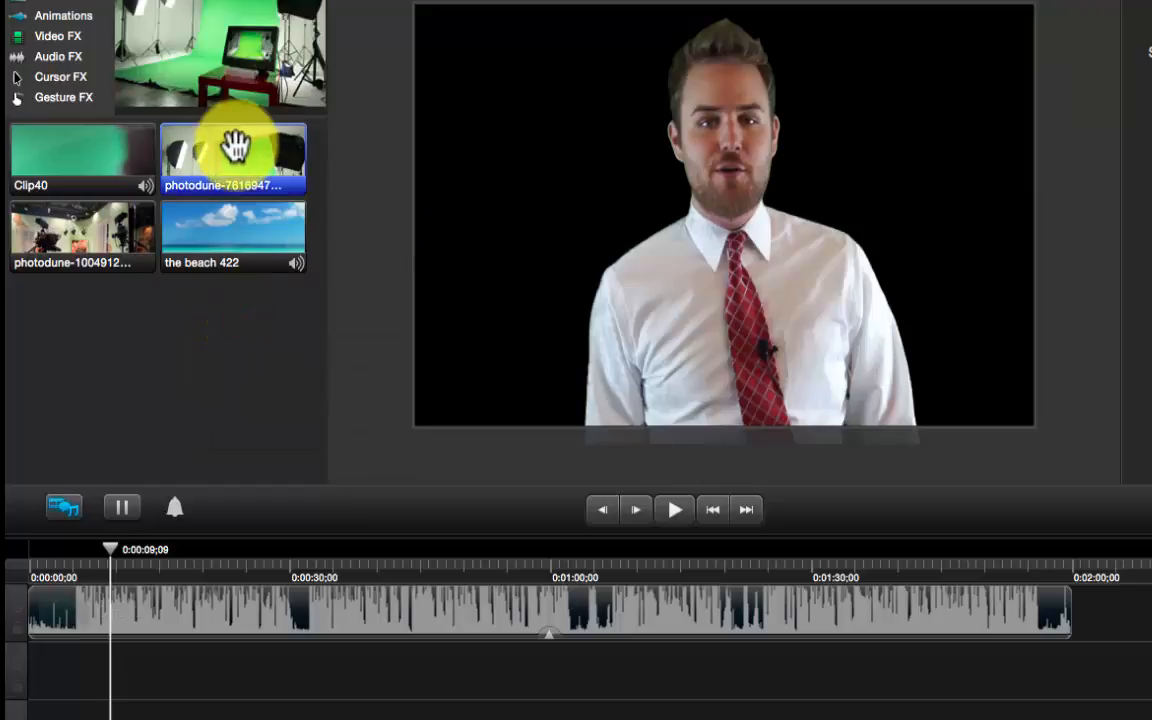
{"action": "left_click_drag", "start_coordinate": [235, 145], "coordinate": [46, 663]}
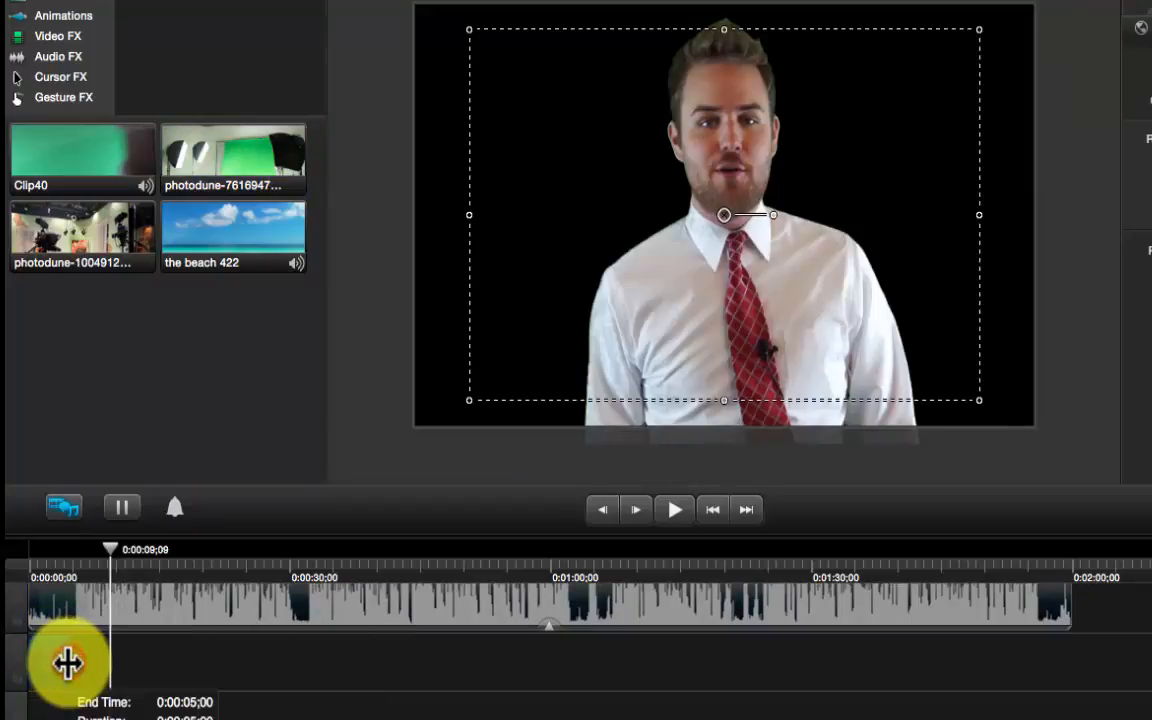
{"action": "left_click_drag", "start_coordinate": [68, 662], "coordinate": [301, 681]}
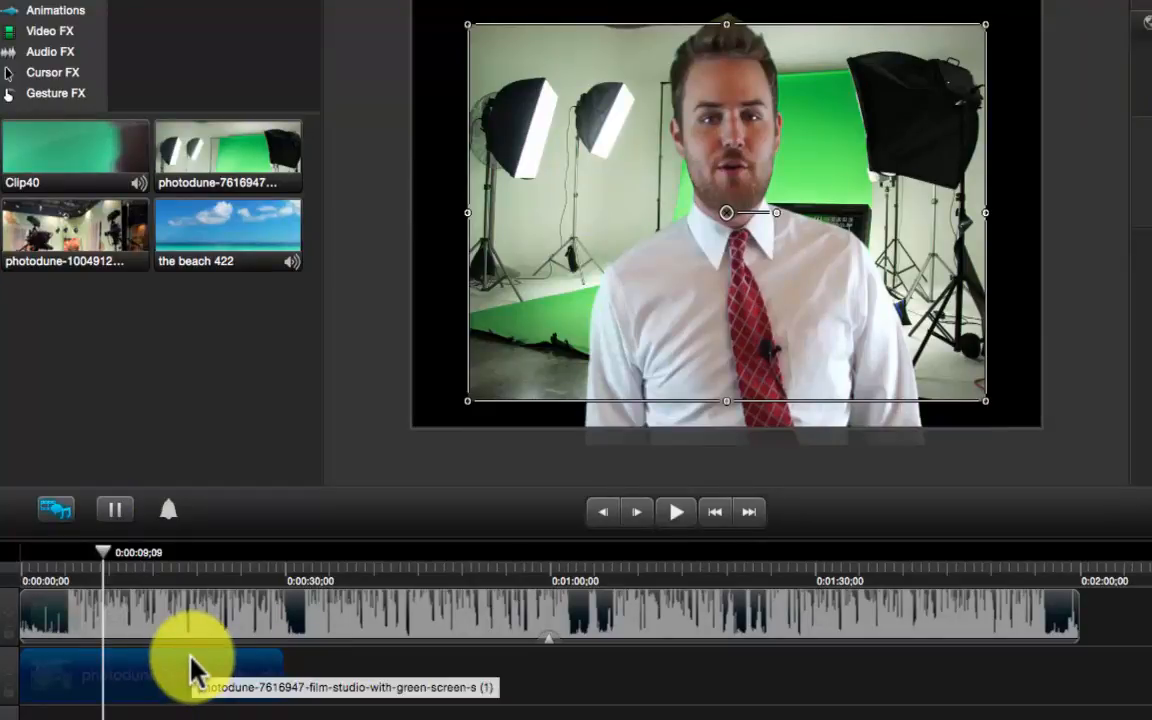
{"action": "left_click_drag", "start_coordinate": [186, 687], "coordinate": [165, 610]}
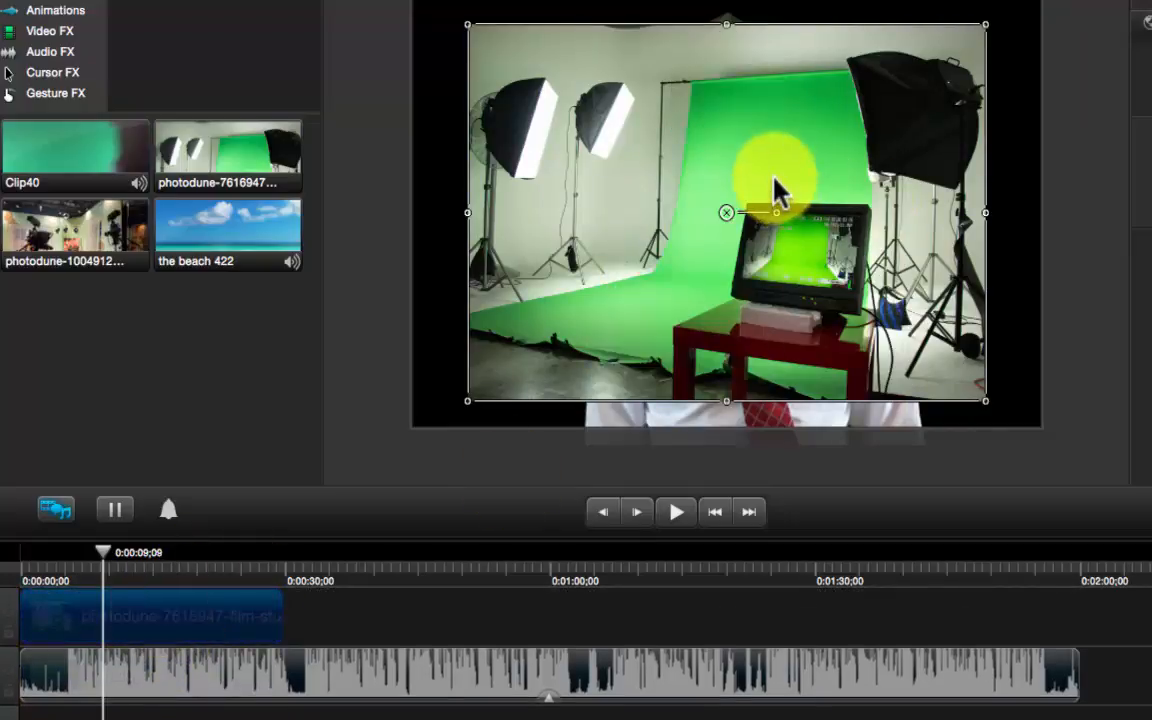
{"action": "left_click_drag", "start_coordinate": [987, 26], "coordinate": [1048, 15]}
{"action": "left_click_drag", "start_coordinate": [467, 403], "coordinate": [378, 458]}
{"action": "left_click", "coordinate": [1074, 290]}
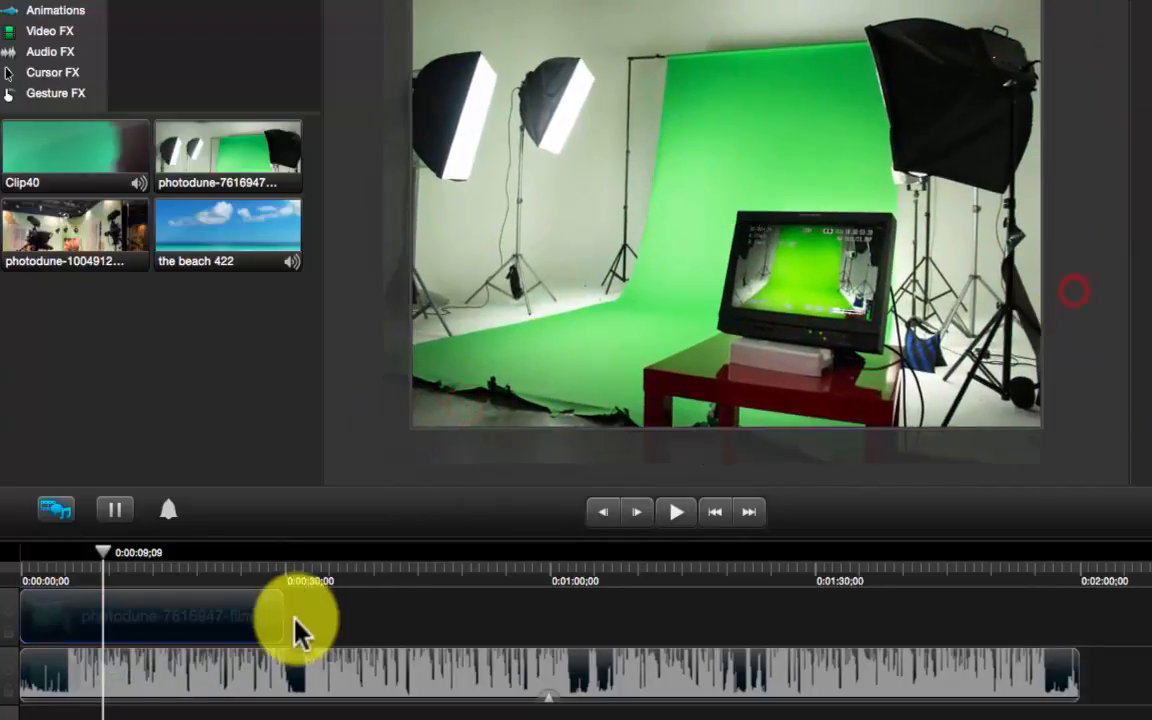
{"action": "left_click_drag", "start_coordinate": [293, 618], "coordinate": [187, 663]}
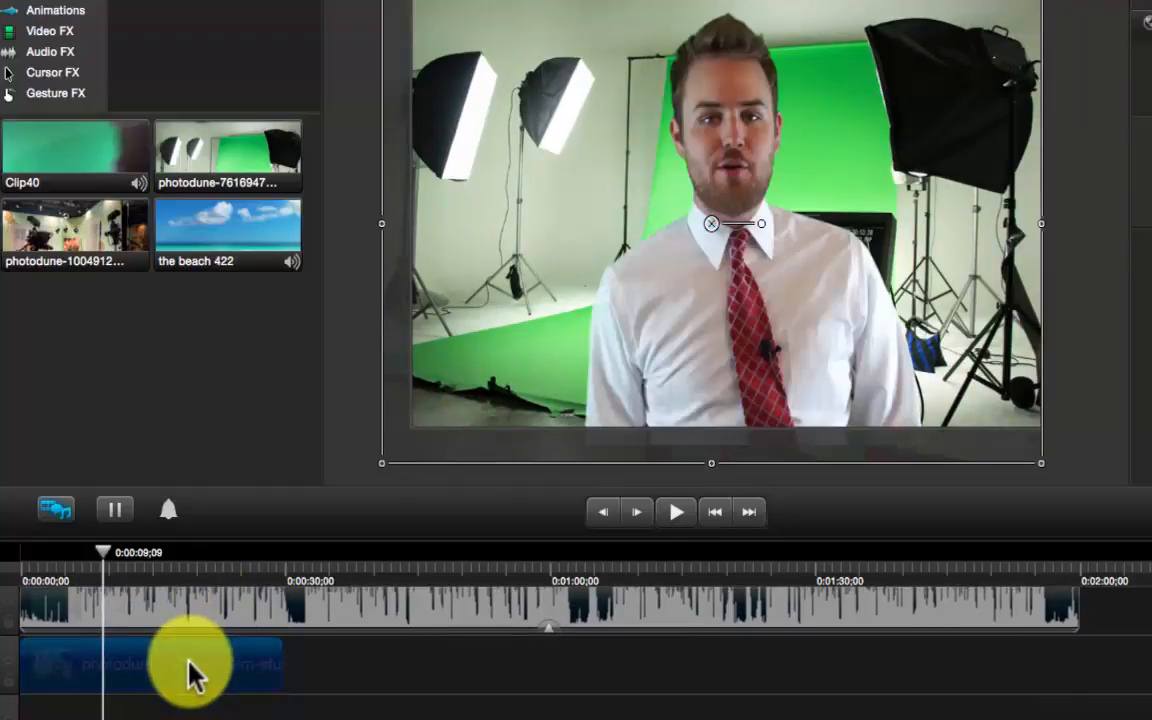
Set the playhead to 0:00:12;20 and trim the studio background's end to it
{"action": "left_click", "coordinate": [1054, 321]}
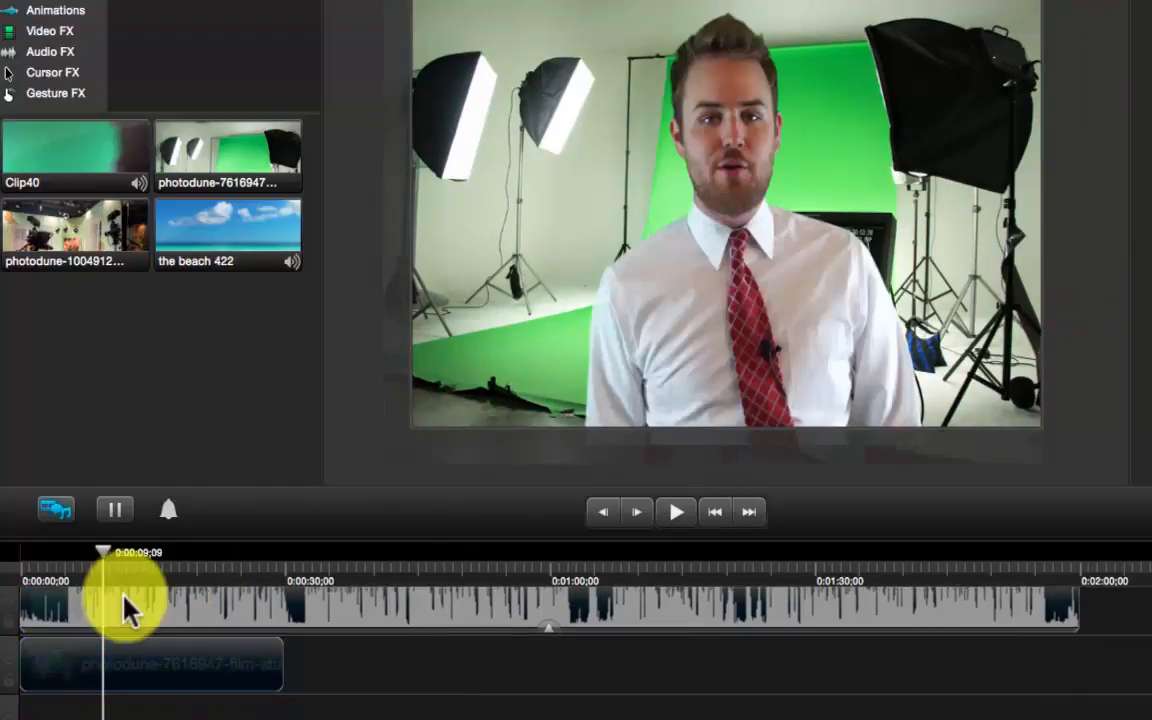
{"action": "scroll", "coordinate": [249, 681], "scroll_direction": "up", "scroll_amount": 1}
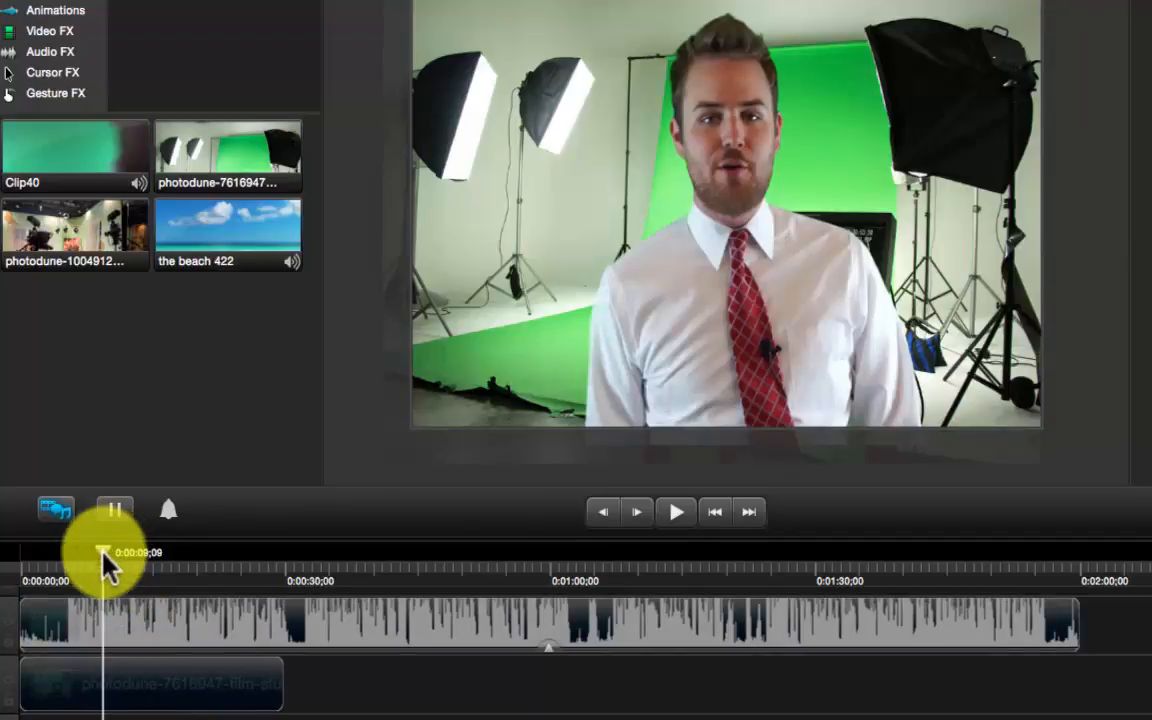
{"action": "left_click_drag", "start_coordinate": [104, 554], "coordinate": [134, 556]}
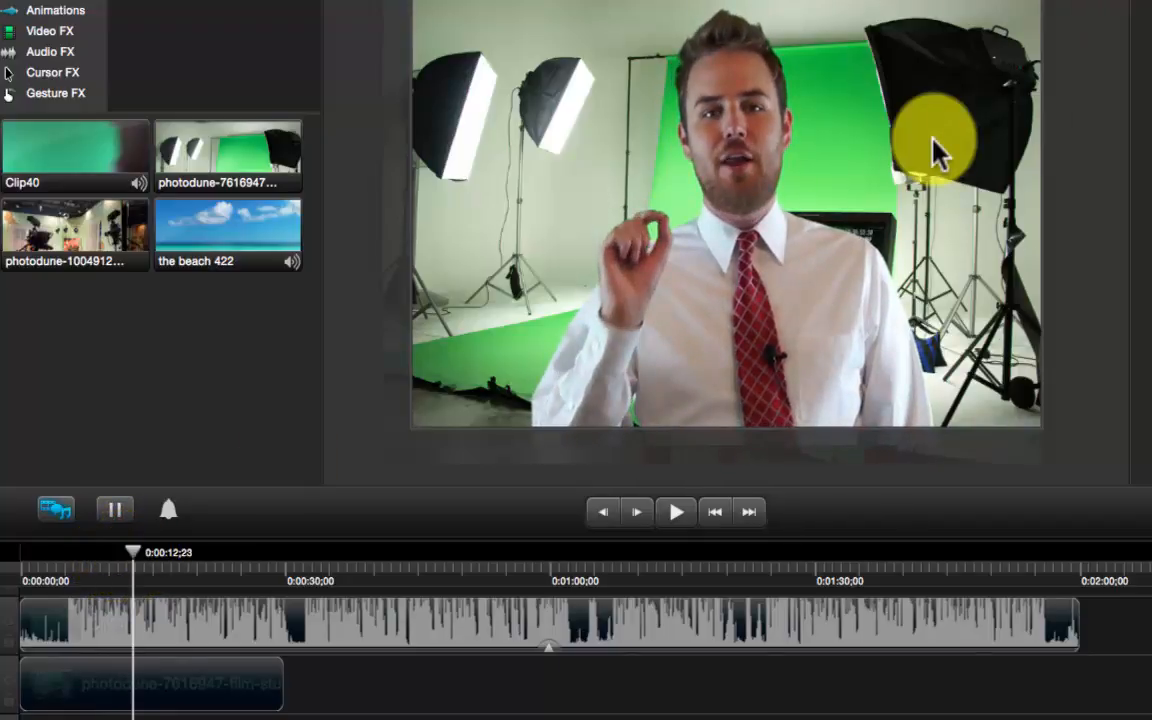
{"action": "left_click", "coordinate": [1053, 212]}
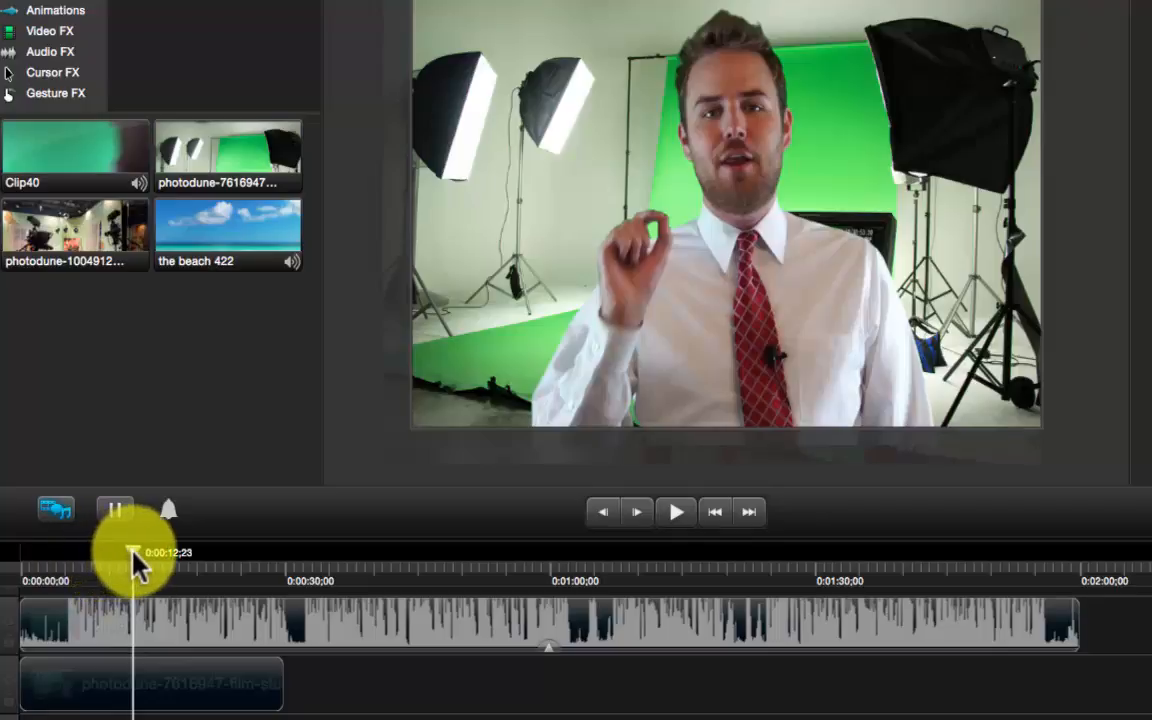
{"action": "left_click", "coordinate": [133, 552]}
{"action": "mouse_move", "coordinate": [133, 552]}
{"action": "left_mouse_down"}
{"action": "mouse_move", "coordinate": [160, 556]}
{"action": "mouse_move", "coordinate": [134, 558]}
{"action": "left_mouse_up"}
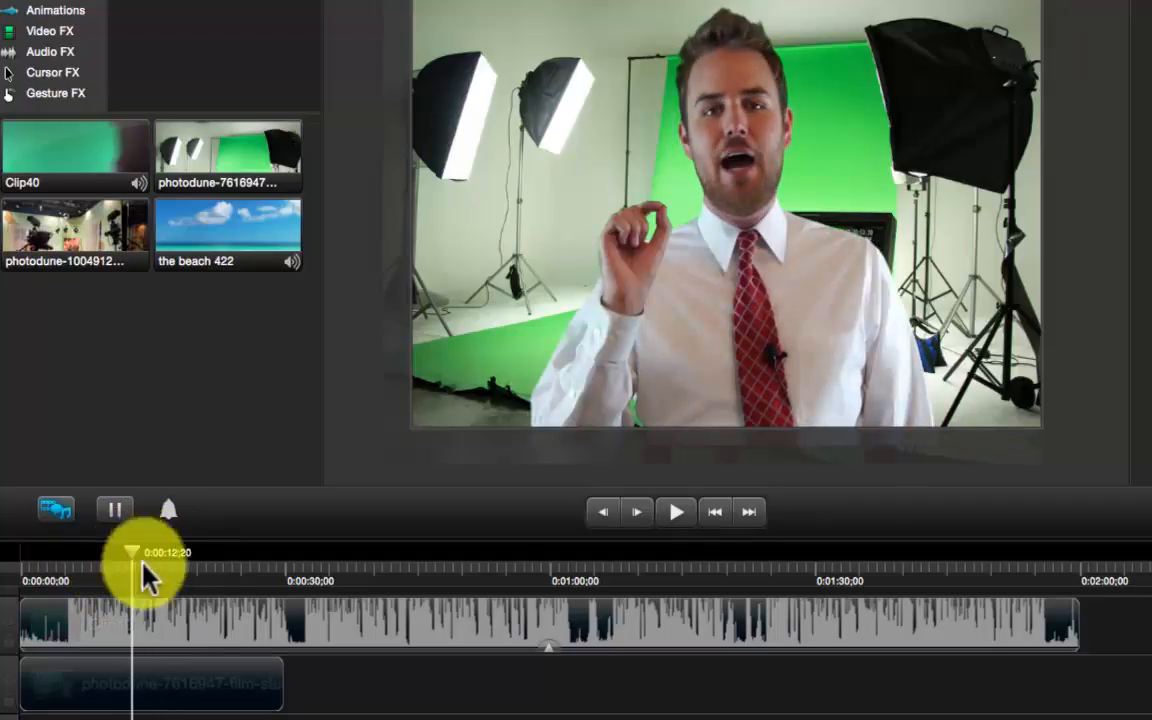
{"action": "left_click", "coordinate": [278, 680]}
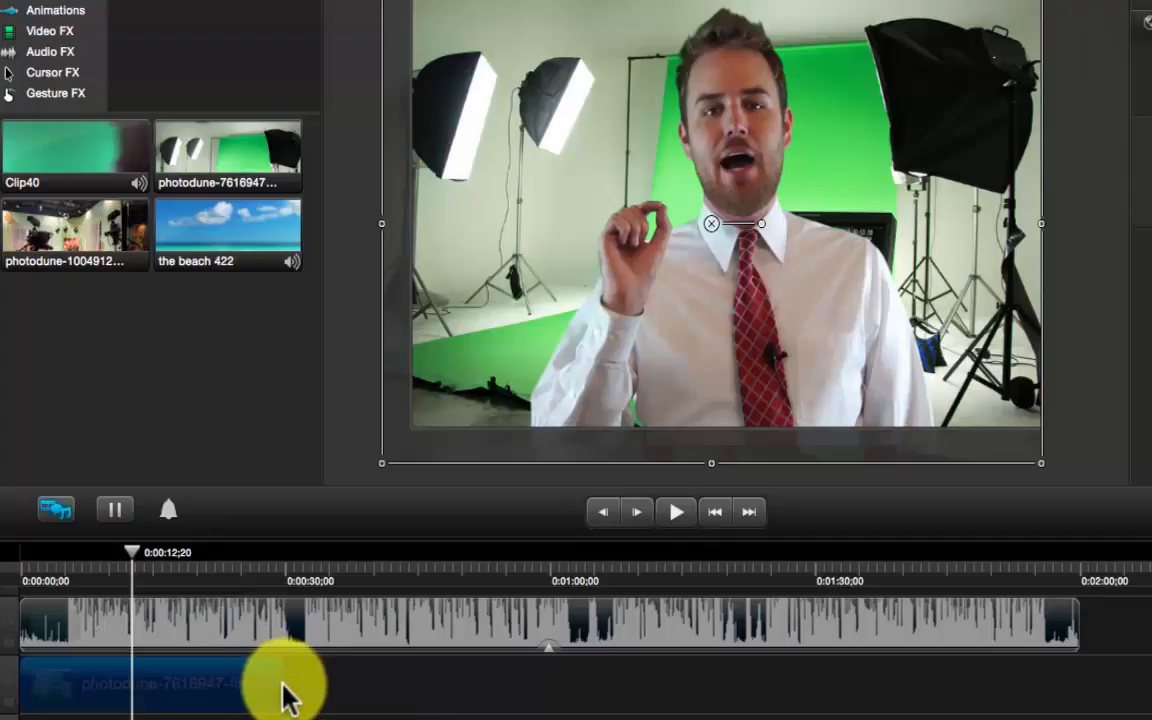
{"action": "left_click_drag", "start_coordinate": [280, 687], "coordinate": [134, 691]}
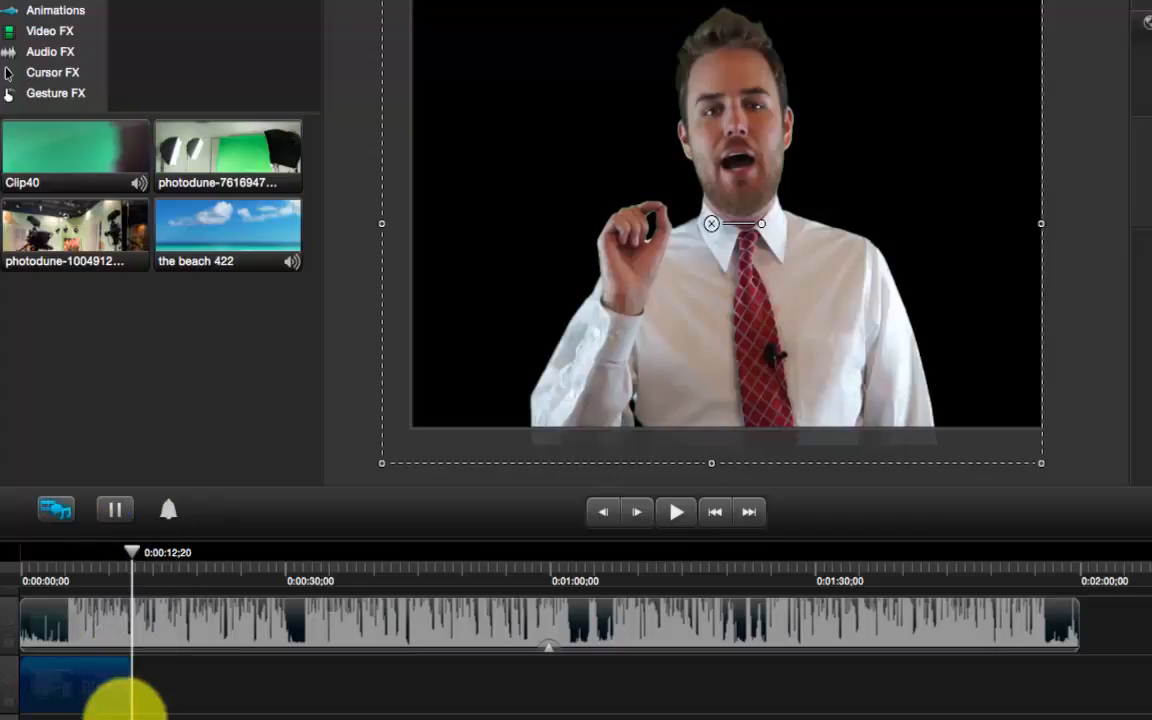
Add the photodune-10049122 TV-studio photo after the cut and enlarge it to fill the canvas
{"action": "left_click", "coordinate": [75, 248]}
{"action": "left_click_drag", "start_coordinate": [75, 248], "coordinate": [347, 689]}
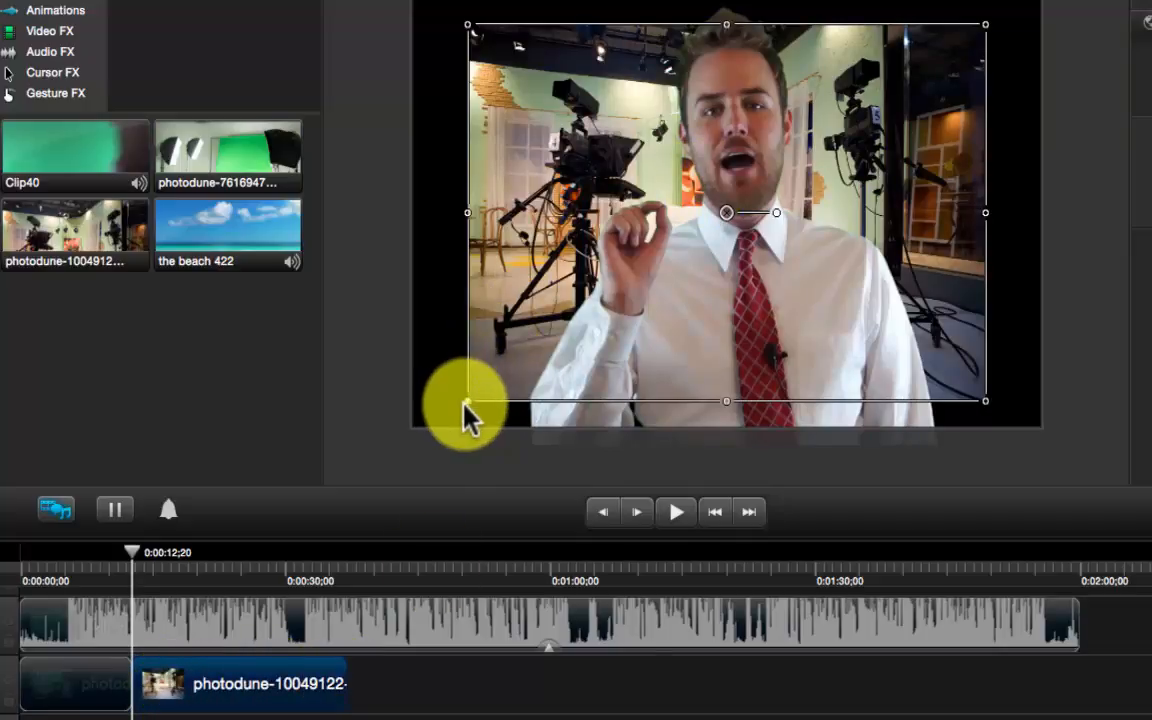
{"action": "left_click_drag", "start_coordinate": [465, 405], "coordinate": [378, 465]}
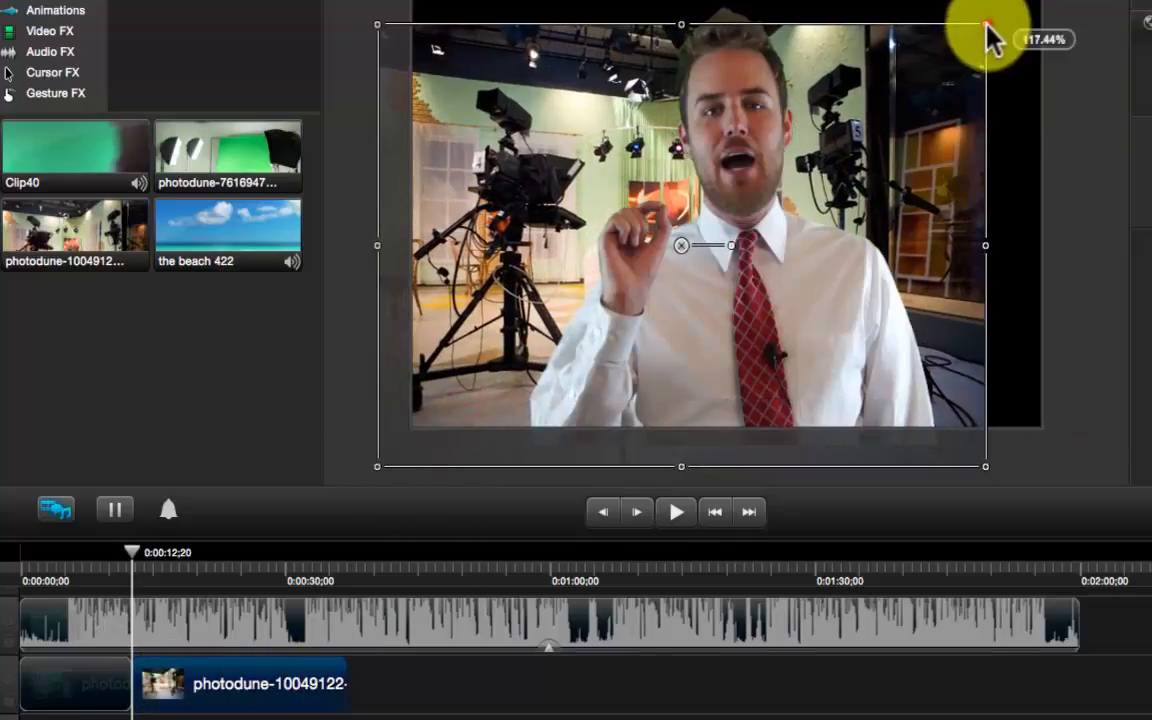
{"action": "left_click_drag", "start_coordinate": [985, 24], "coordinate": [1049, 8]}
{"action": "left_click_drag", "start_coordinate": [969, 88], "coordinate": [985, 95]}
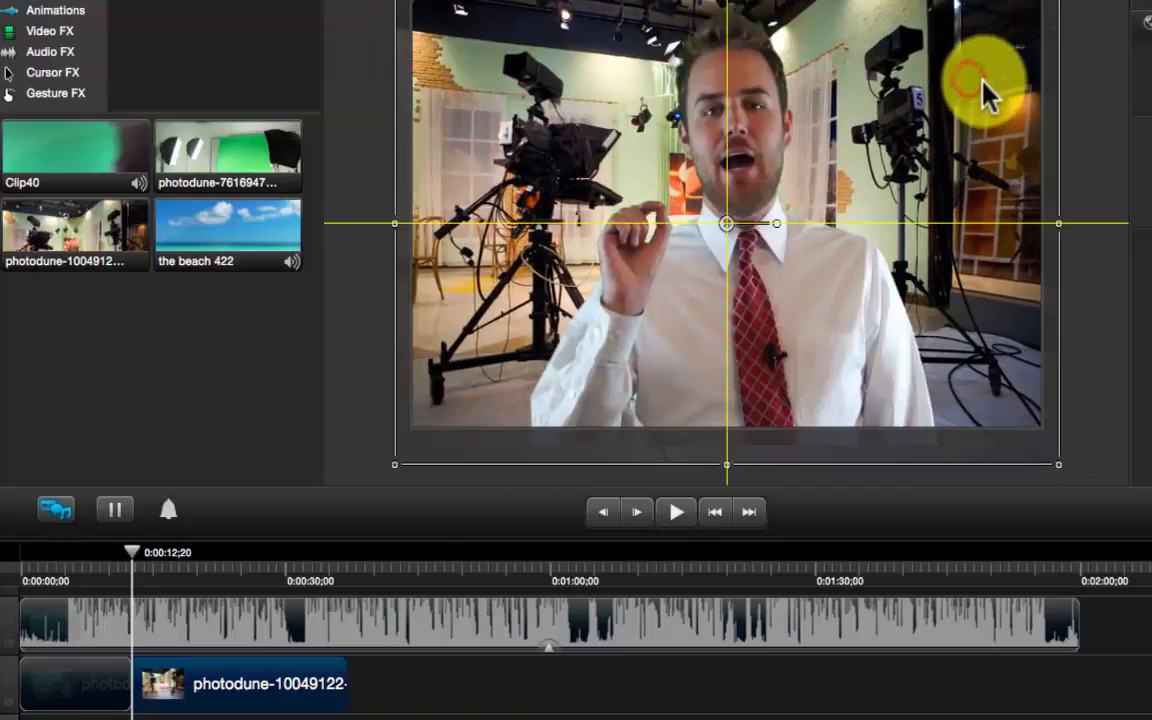
{"action": "left_click", "coordinate": [358, 184]}
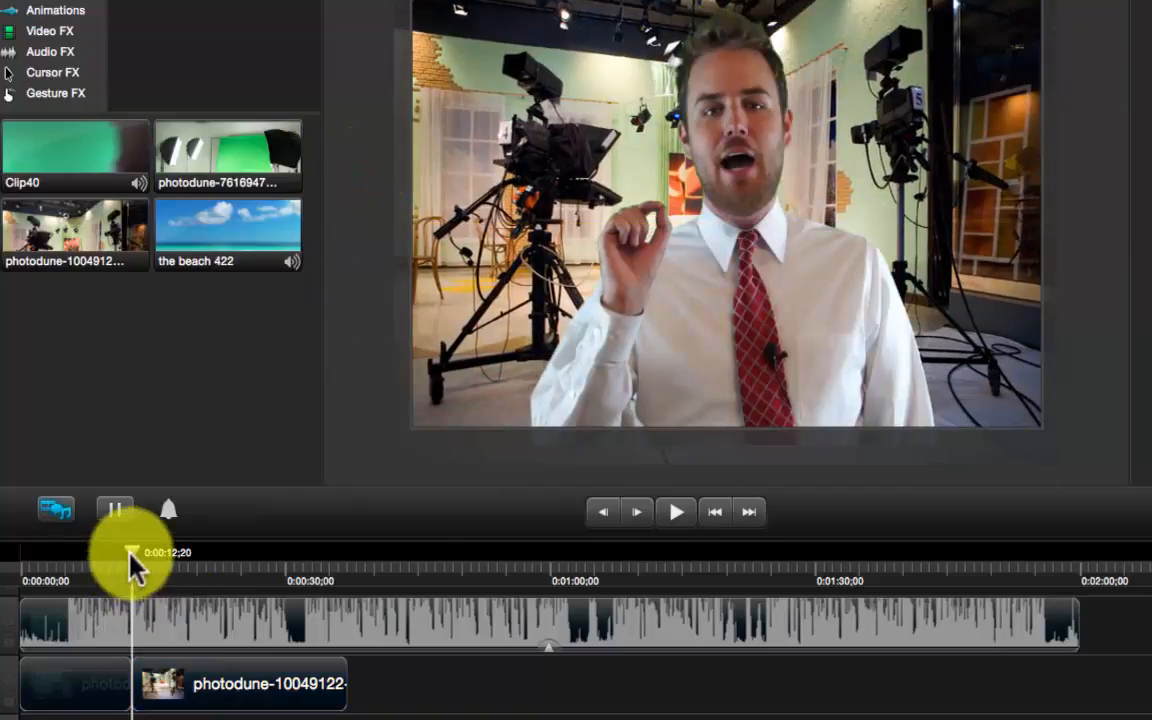
{"action": "mouse_move", "coordinate": [121, 550]}
{"action": "left_mouse_down"}
{"action": "mouse_move", "coordinate": [103, 547]}
{"action": "mouse_move", "coordinate": [137, 557]}
{"action": "left_mouse_up"}
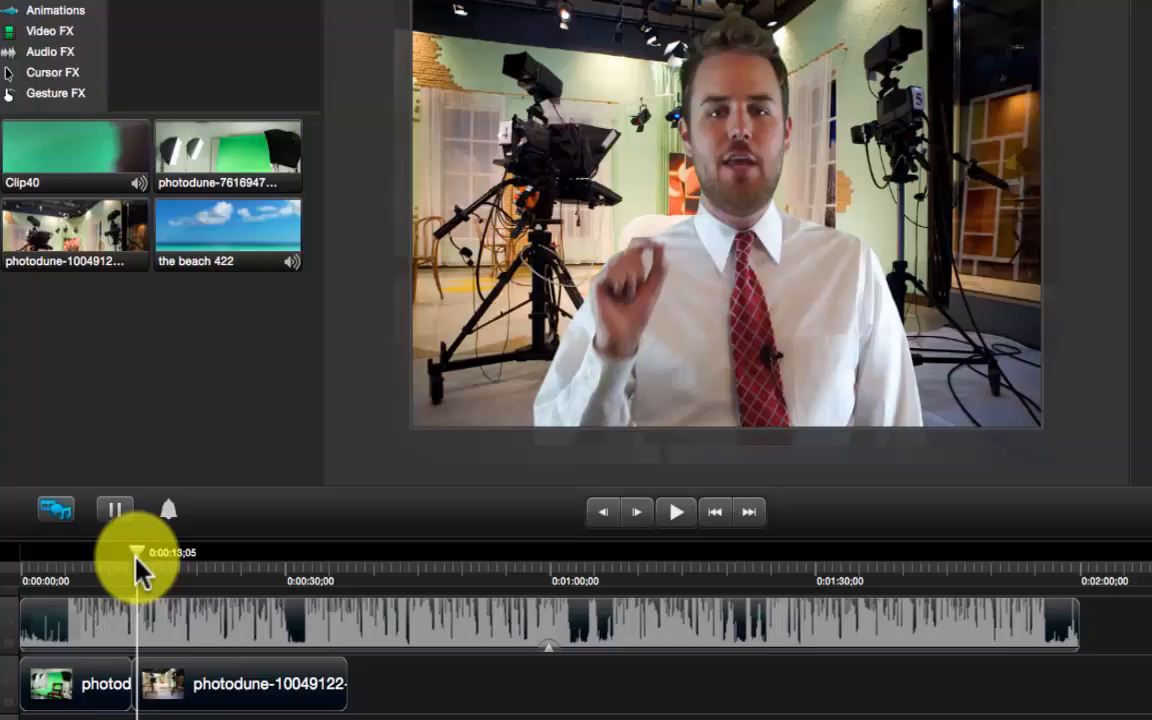
Place 'the beach 422' after the TV-studio clip near 0:00:35 and scale it to fill the canvas
{"action": "left_click_drag", "start_coordinate": [138, 562], "coordinate": [346, 583]}
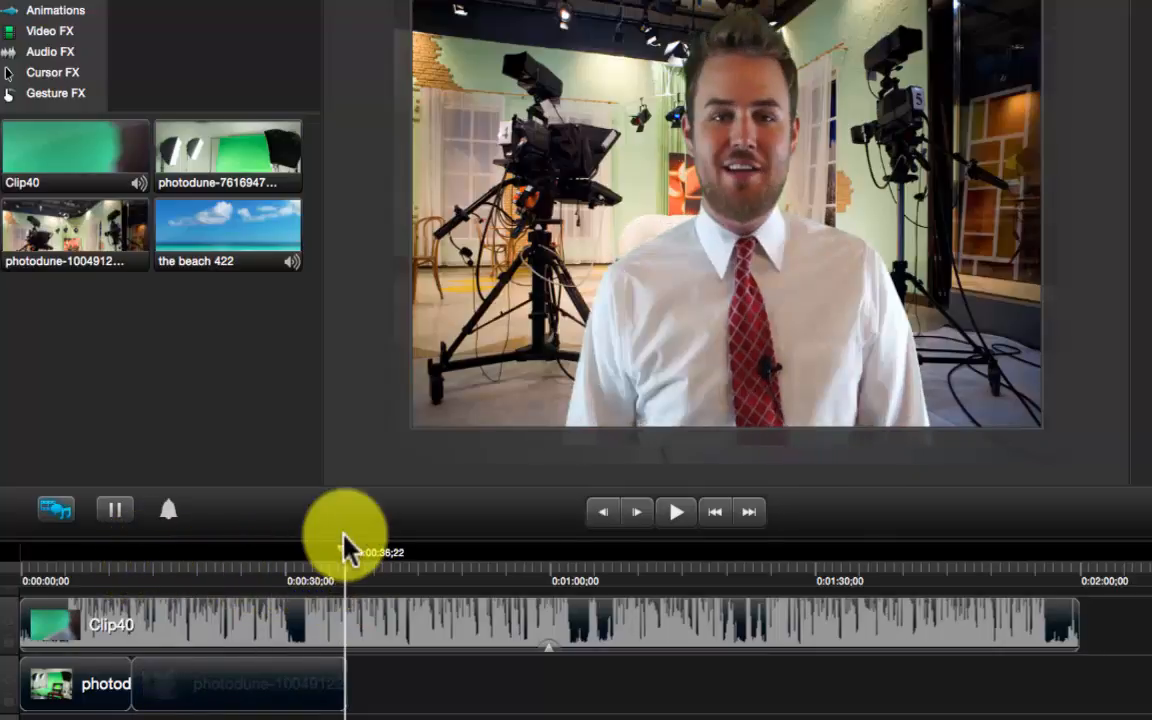
{"action": "left_click_drag", "start_coordinate": [221, 237], "coordinate": [352, 690]}
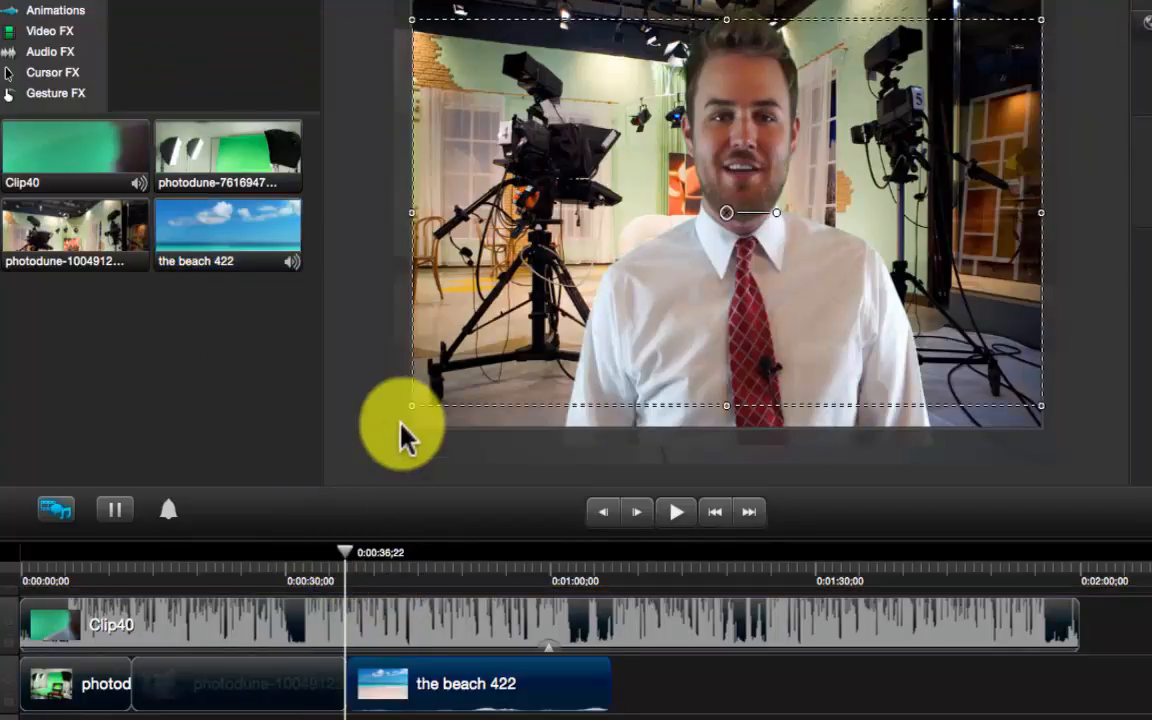
{"action": "left_click", "coordinate": [368, 556]}
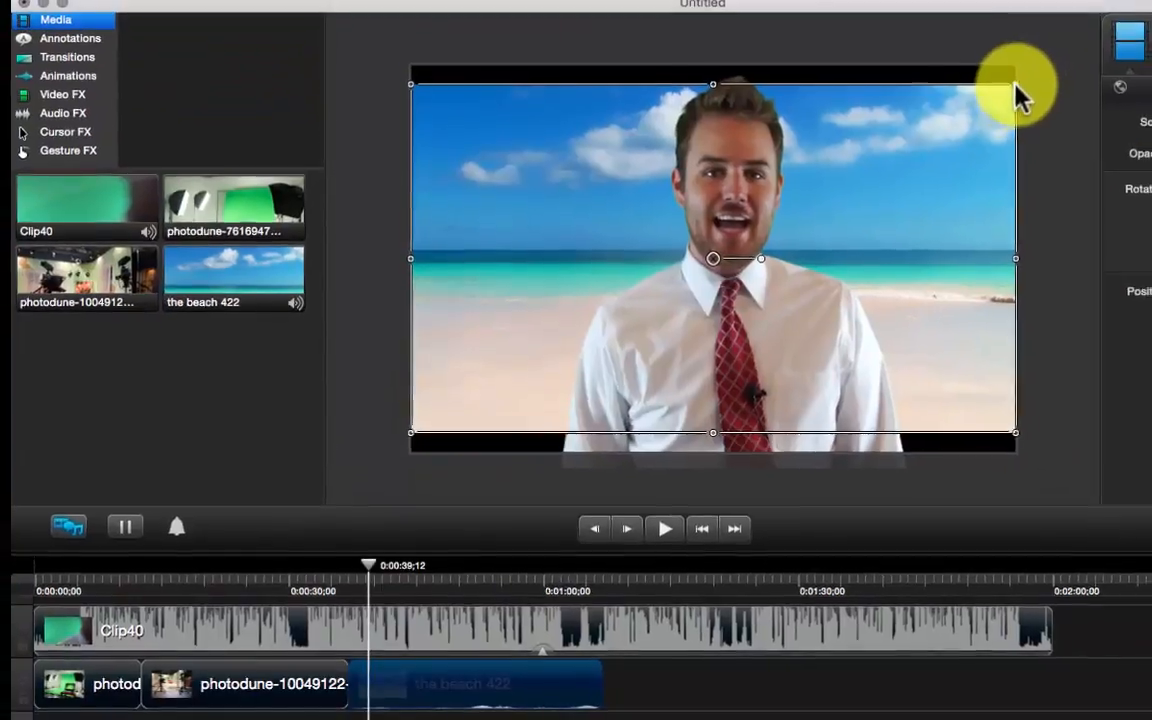
{"action": "left_click_drag", "start_coordinate": [1015, 85], "coordinate": [1055, 62]}
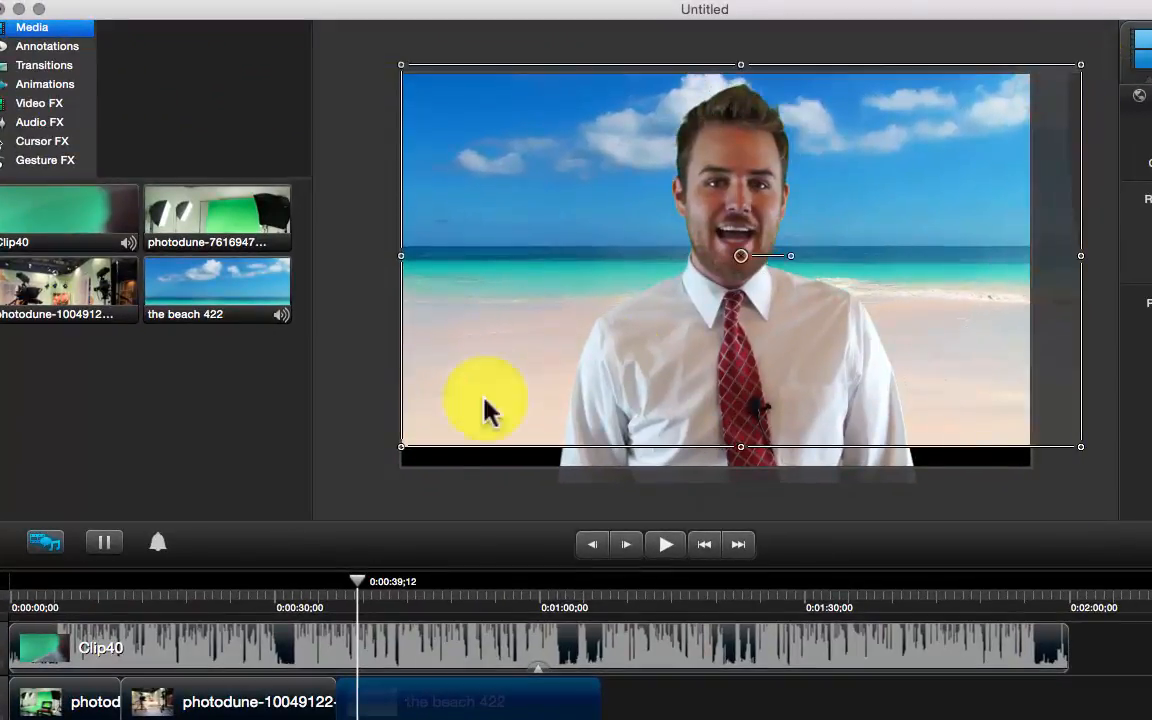
{"action": "left_click_drag", "start_coordinate": [386, 449], "coordinate": [386, 476]}
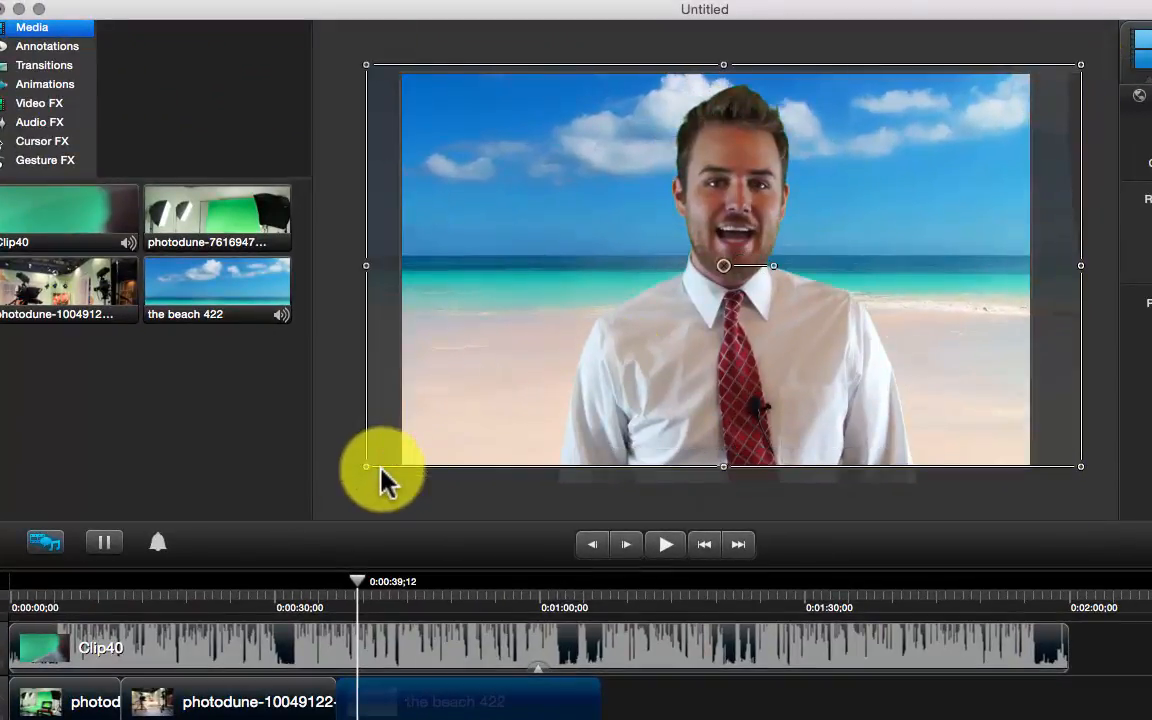
{"action": "left_click", "coordinate": [1110, 455]}
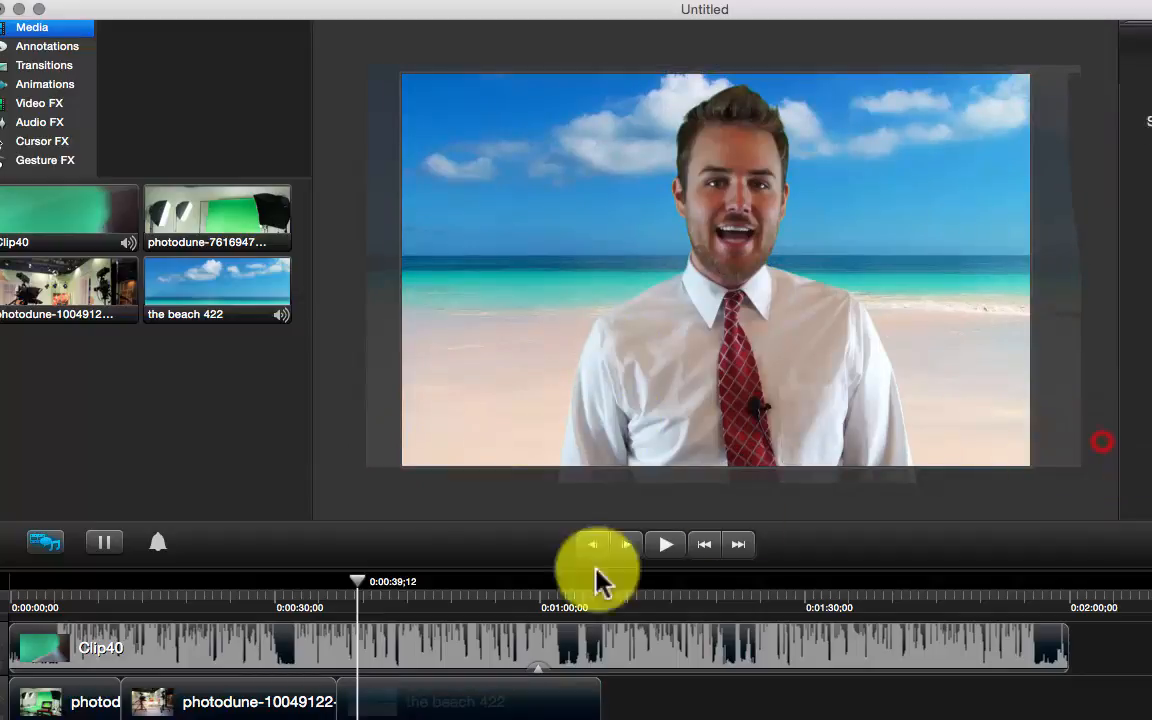
{"action": "left_click_drag", "start_coordinate": [352, 600], "coordinate": [486, 597]}
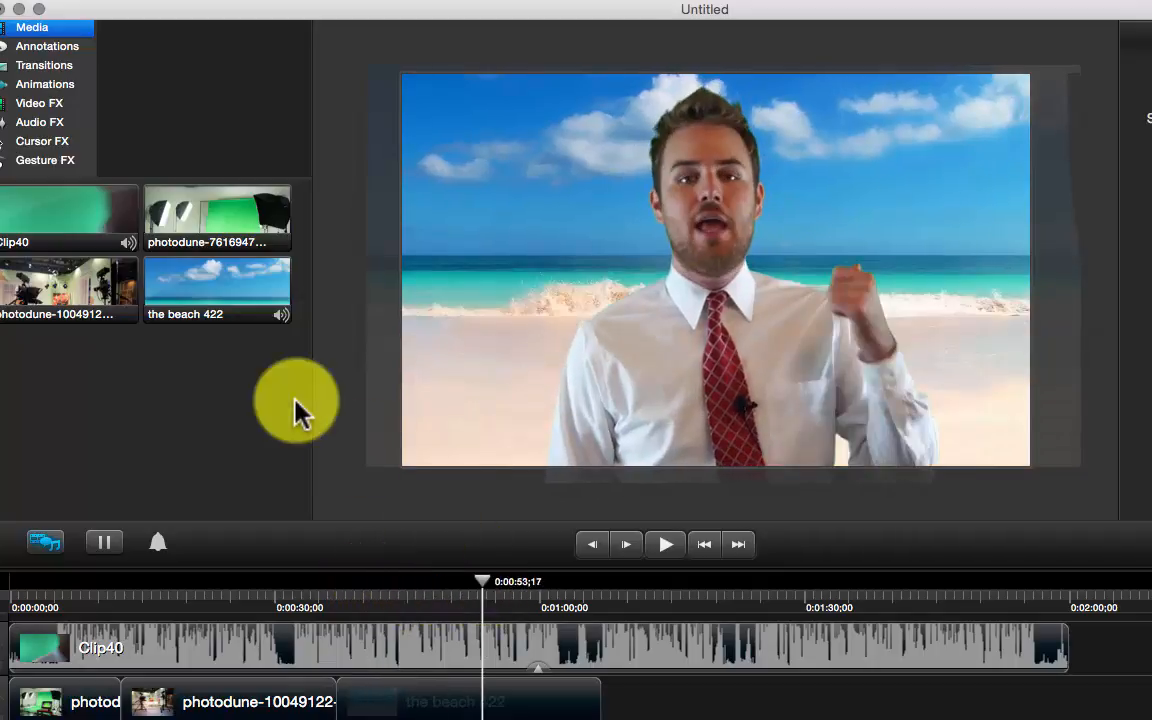
Apply a Zoom In animation to Clip40 near 0:00:50, framing the presenter slightly lower
{"action": "left_click", "coordinate": [57, 66]}
{"action": "left_click", "coordinate": [64, 86]}
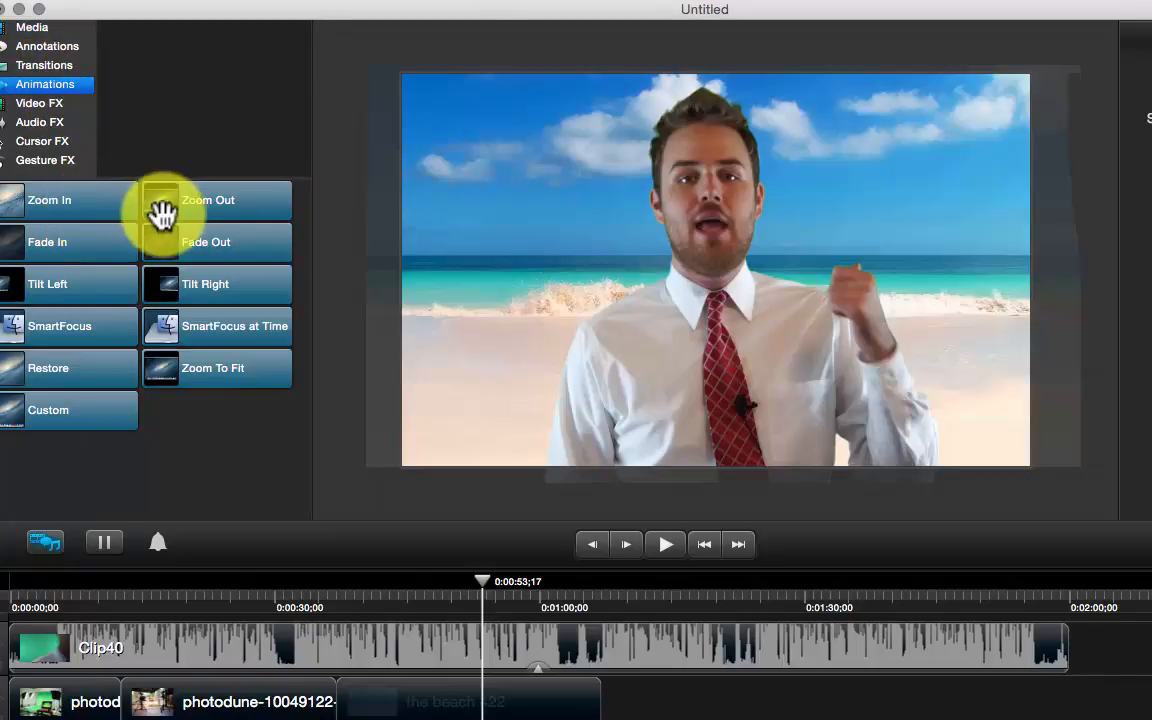
{"action": "mouse_move", "coordinate": [68, 208]}
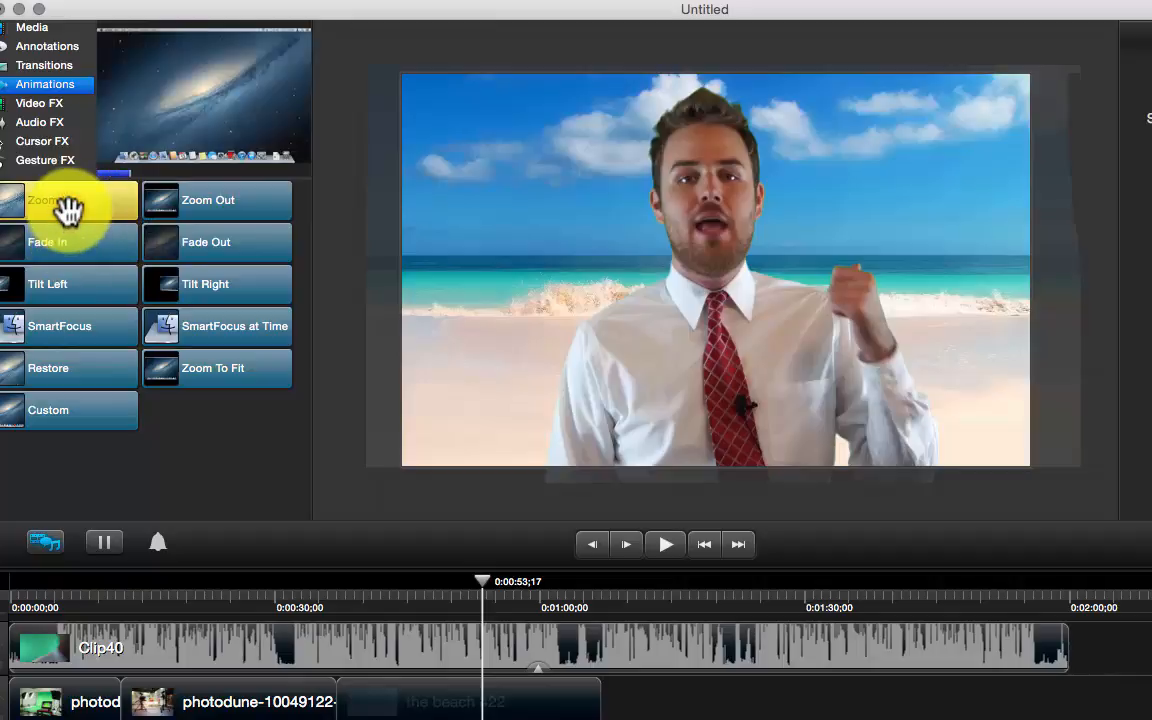
{"action": "mouse_move", "coordinate": [68, 208]}
{"action": "left_mouse_down"}
{"action": "mouse_move", "coordinate": [303, 507]}
{"action": "mouse_move", "coordinate": [375, 553]}
{"action": "mouse_move", "coordinate": [442, 643]}
{"action": "mouse_move", "coordinate": [481, 654]}
{"action": "left_mouse_up"}
{"action": "left_click_drag", "start_coordinate": [782, 298], "coordinate": [784, 352]}
{"action": "left_click", "coordinate": [452, 590]}
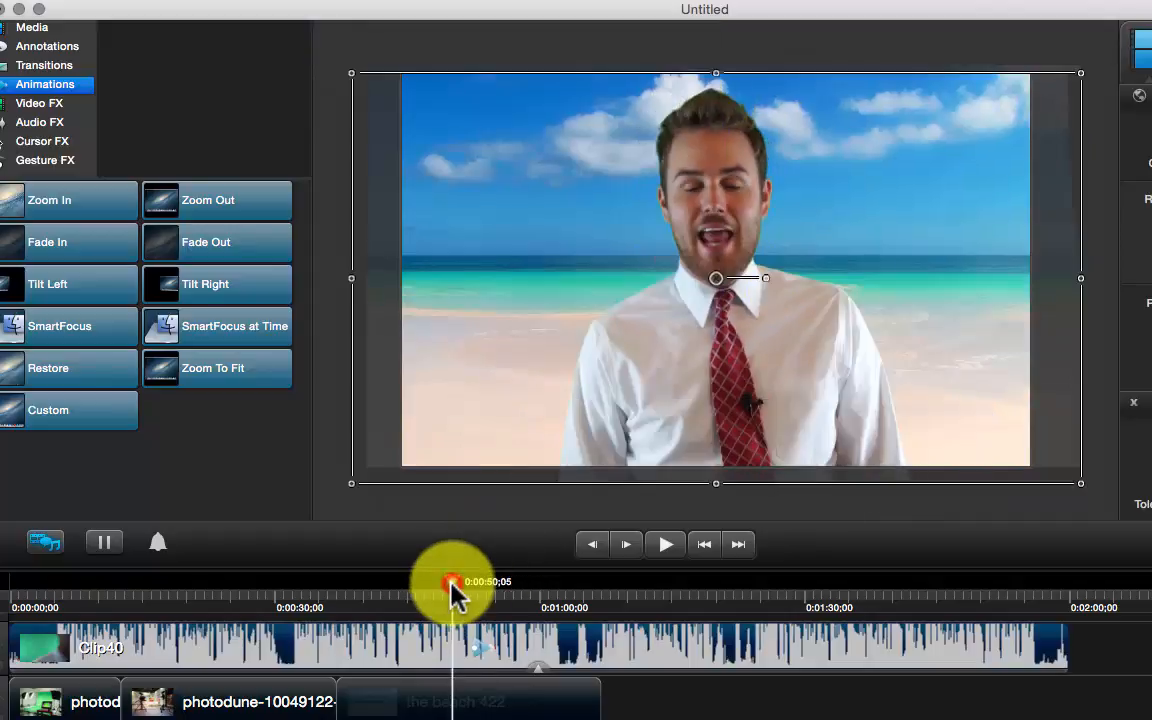
{"action": "left_click_drag", "start_coordinate": [452, 590], "coordinate": [504, 588]}
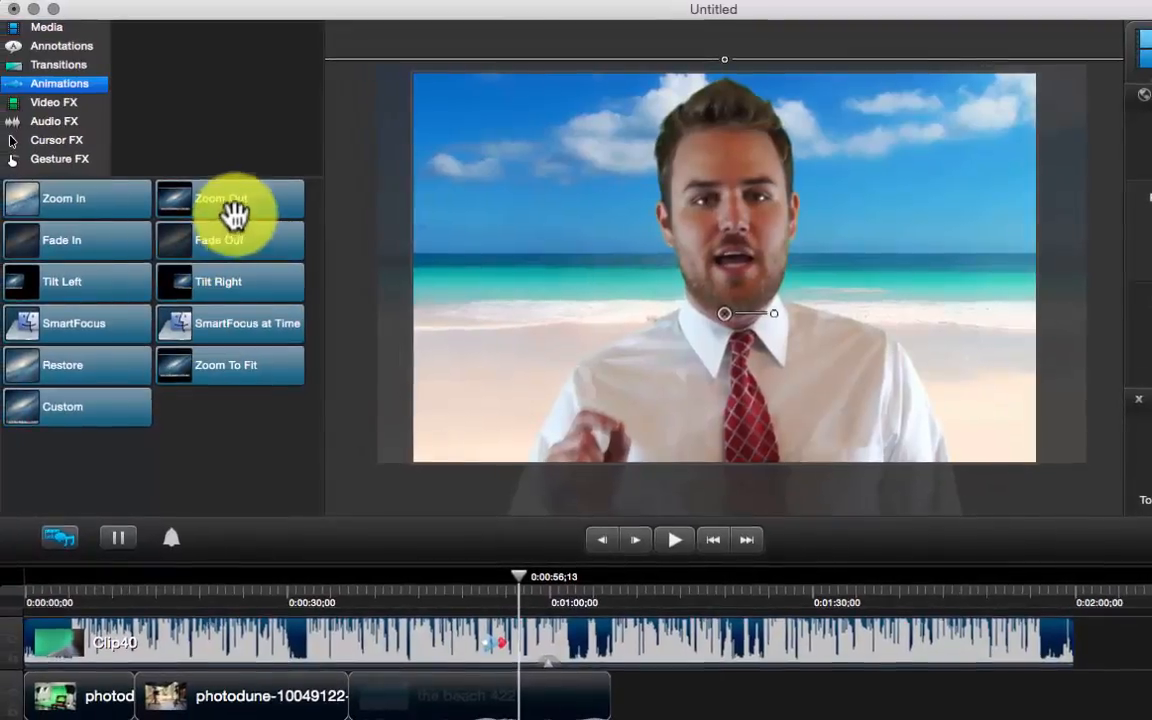
Add a Zoom Out animation after it and preview the video from the start
{"action": "left_click_drag", "start_coordinate": [233, 213], "coordinate": [527, 656]}
{"action": "left_click", "coordinate": [477, 588]}
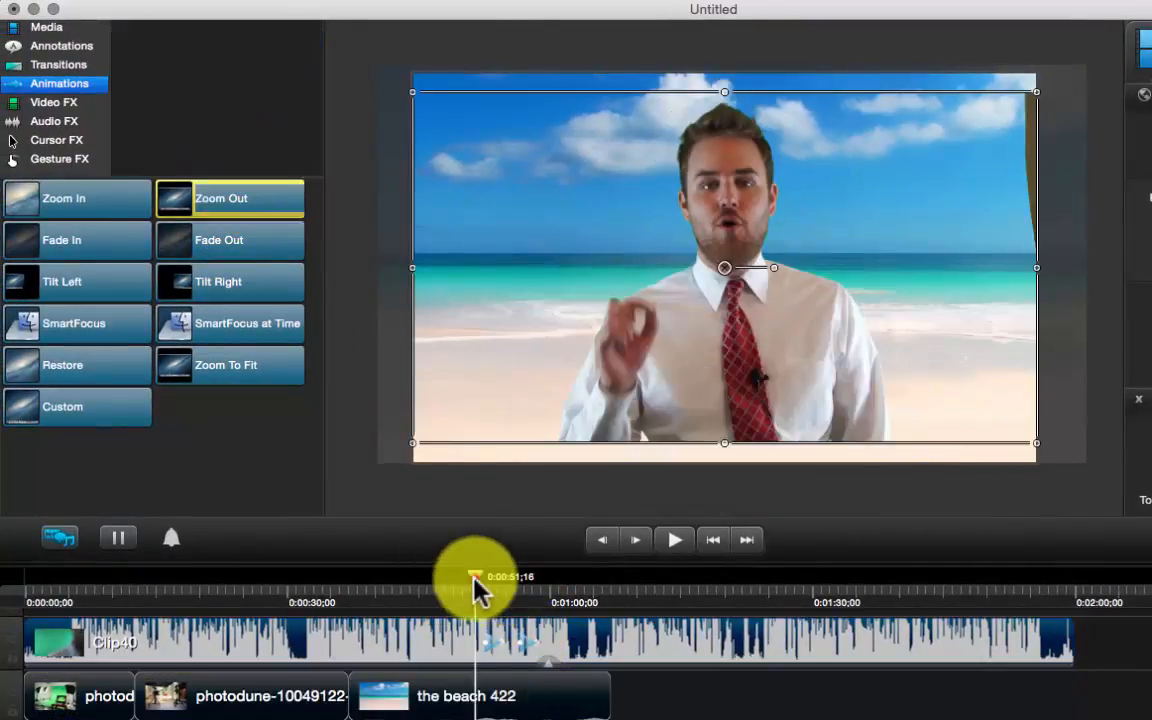
{"action": "left_click_drag", "start_coordinate": [477, 590], "coordinate": [548, 598]}
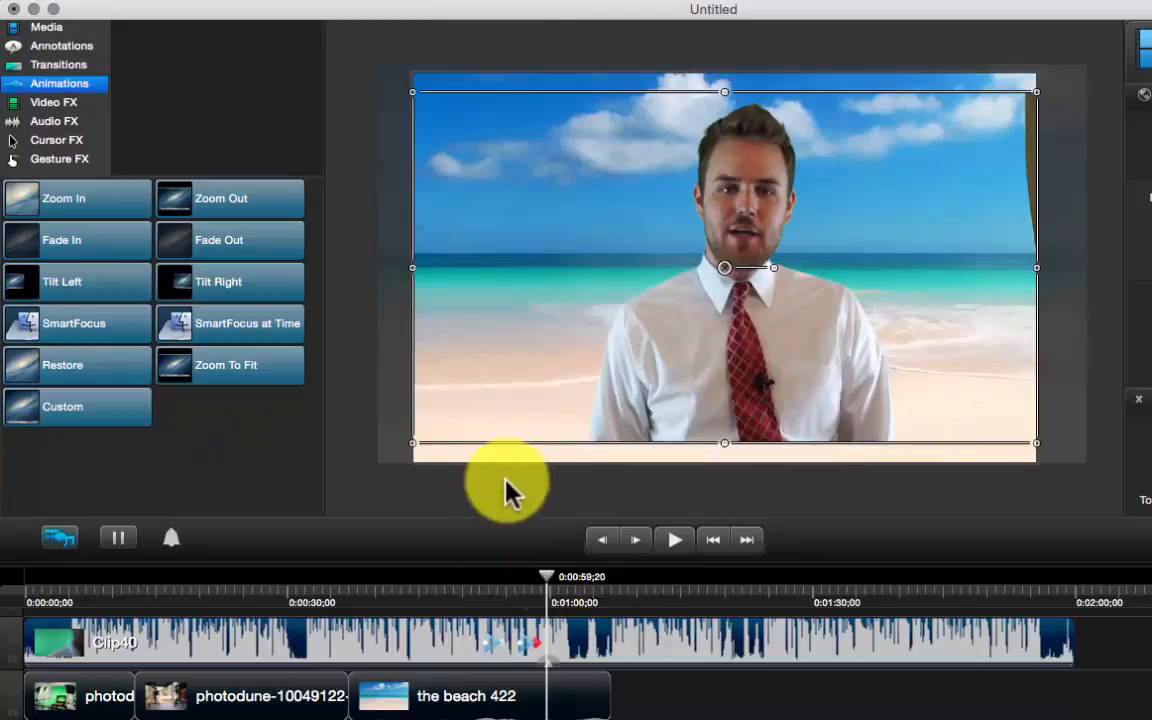
{"action": "left_click", "coordinate": [490, 641]}
{"action": "left_click", "coordinate": [532, 646]}
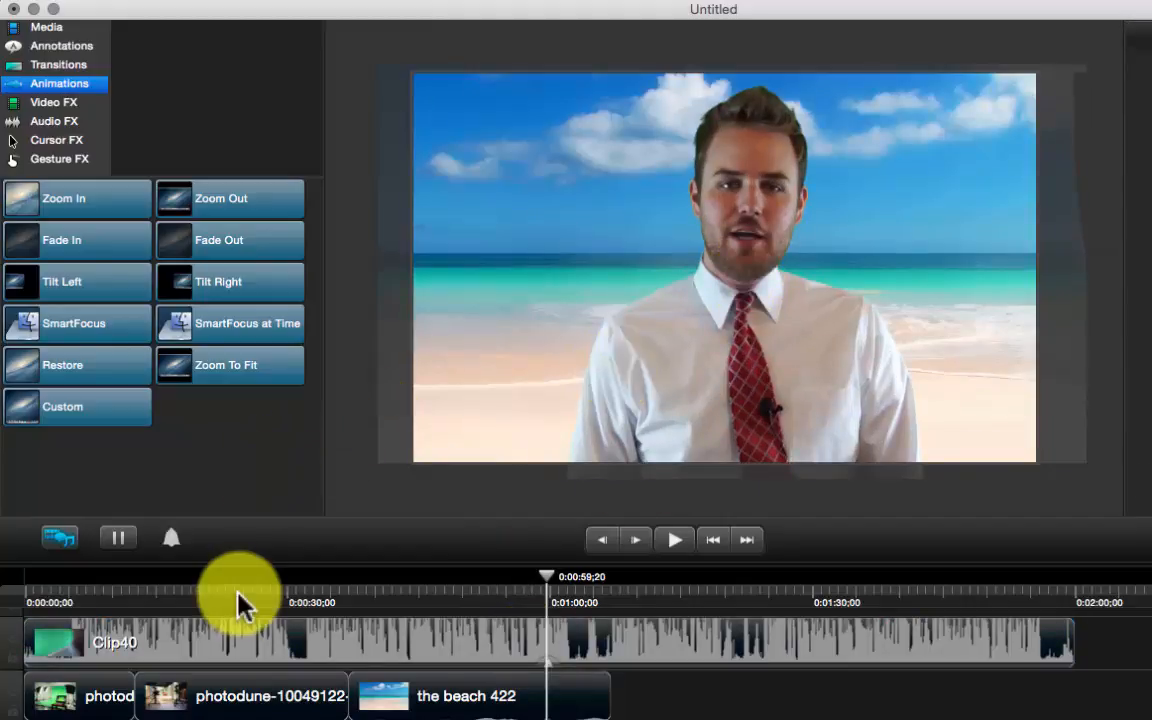
{"action": "left_click", "coordinate": [42, 580]}
{"action": "left_click_drag", "start_coordinate": [42, 580], "coordinate": [408, 580]}
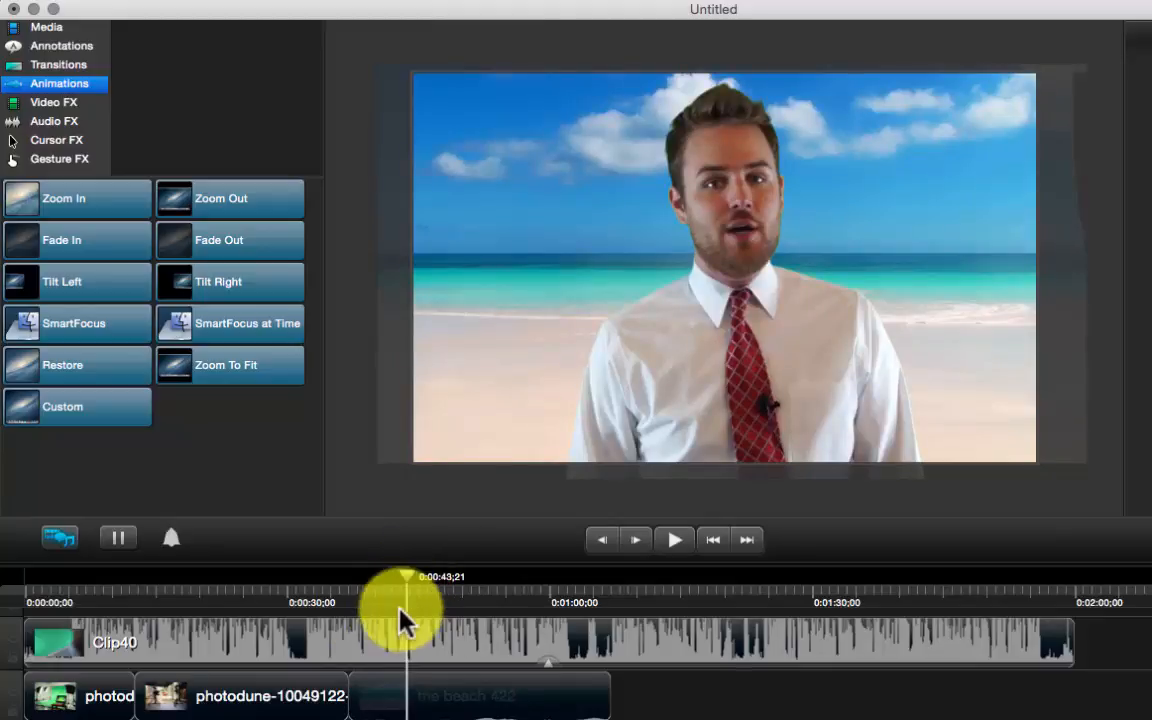
Select Clip40 and move the playhead back to 0:00:31;22
{"action": "left_click", "coordinate": [391, 643]}
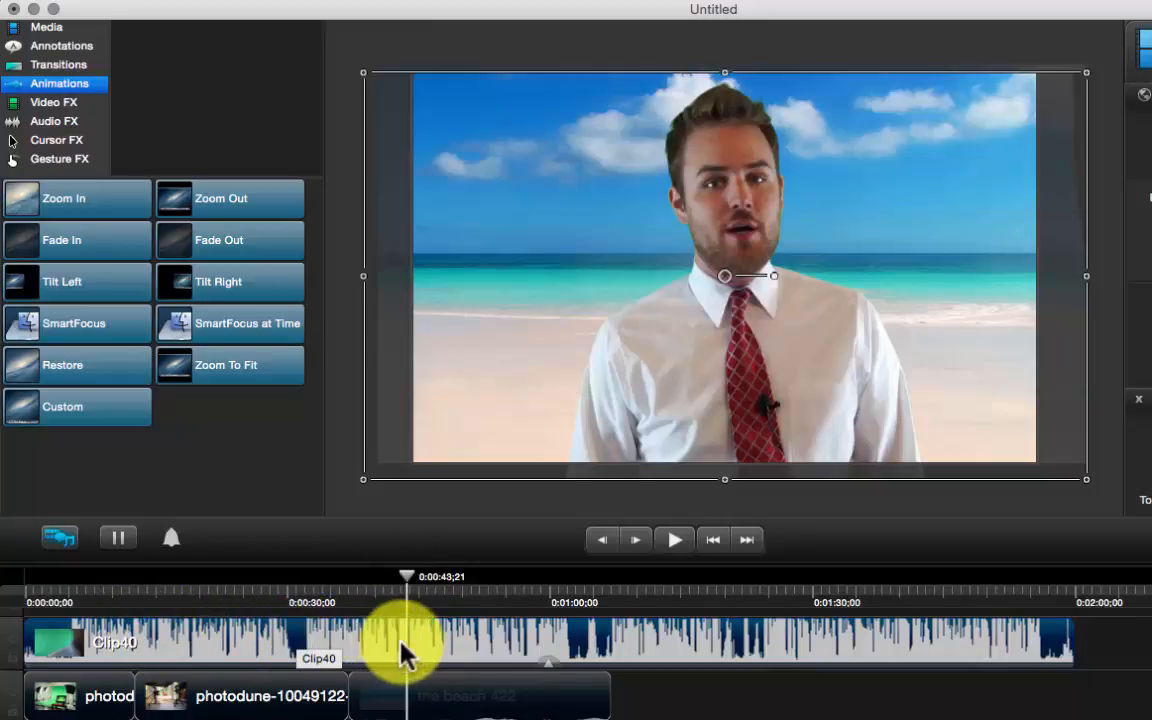
{"action": "left_click_drag", "start_coordinate": [409, 578], "coordinate": [301, 576]}
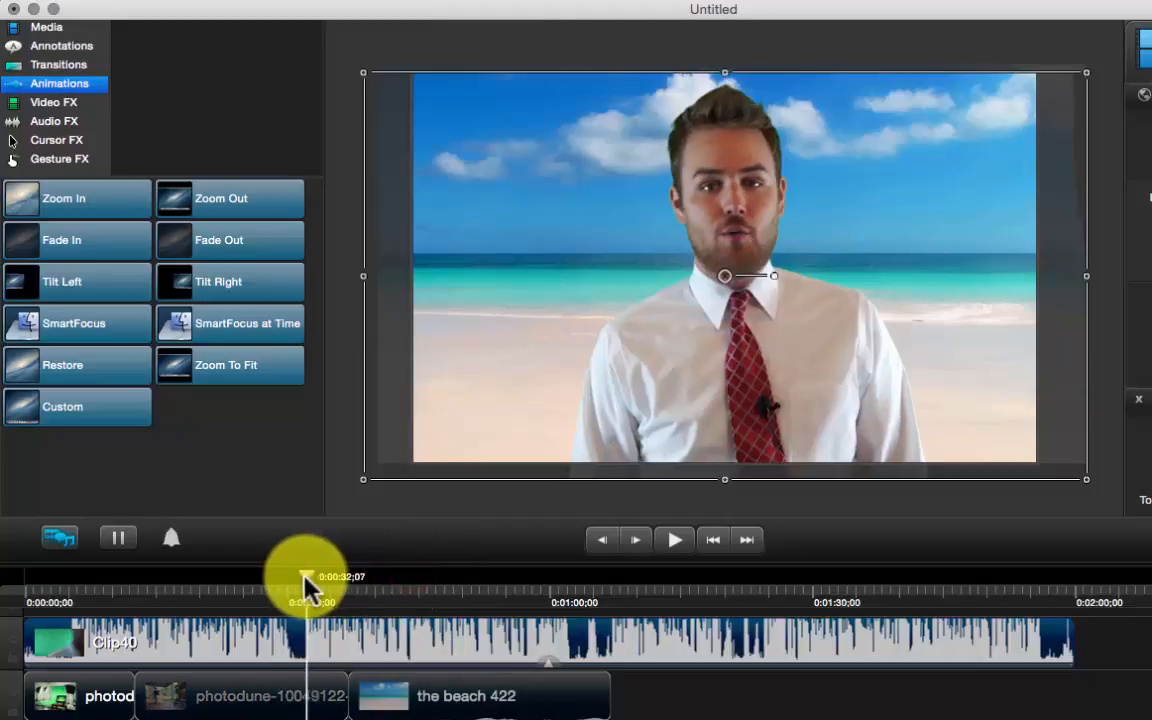
Split Clip40 at 0:00:31;22, preview the beach section, and select the first half
{"action": "right_click", "coordinate": [298, 640]}
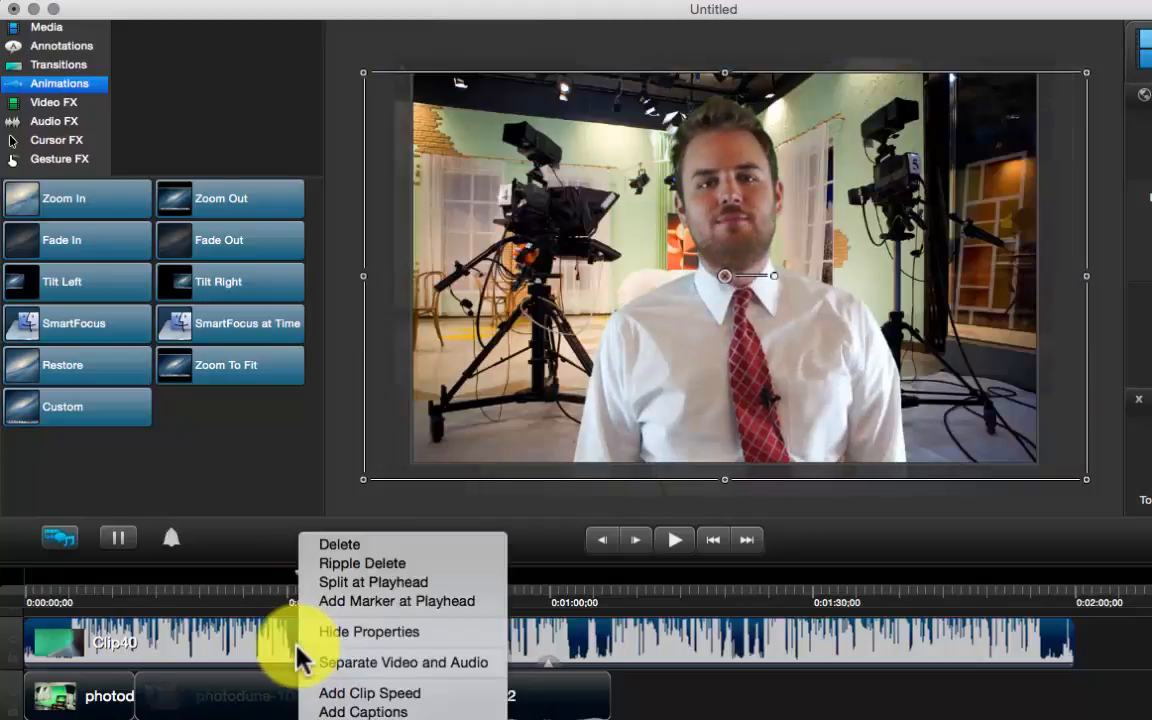
{"action": "left_click", "coordinate": [378, 581]}
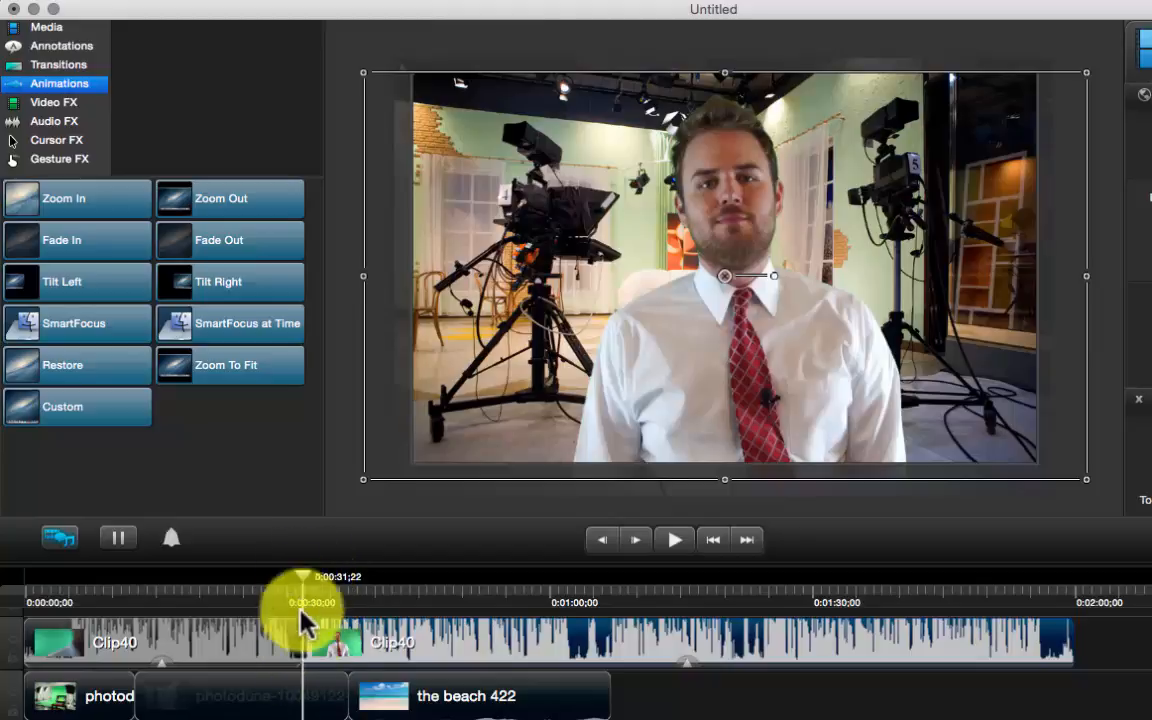
{"action": "left_click", "coordinate": [576, 588]}
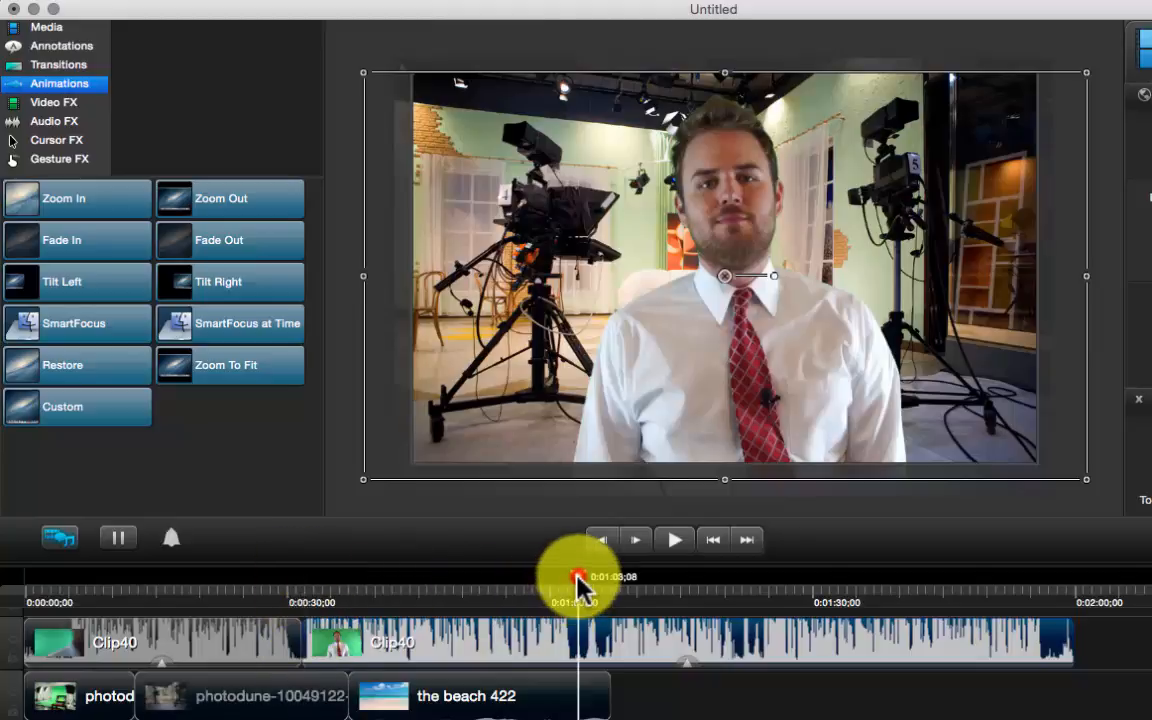
{"action": "left_click_drag", "start_coordinate": [578, 588], "coordinate": [308, 600]}
{"action": "left_click", "coordinate": [234, 648]}
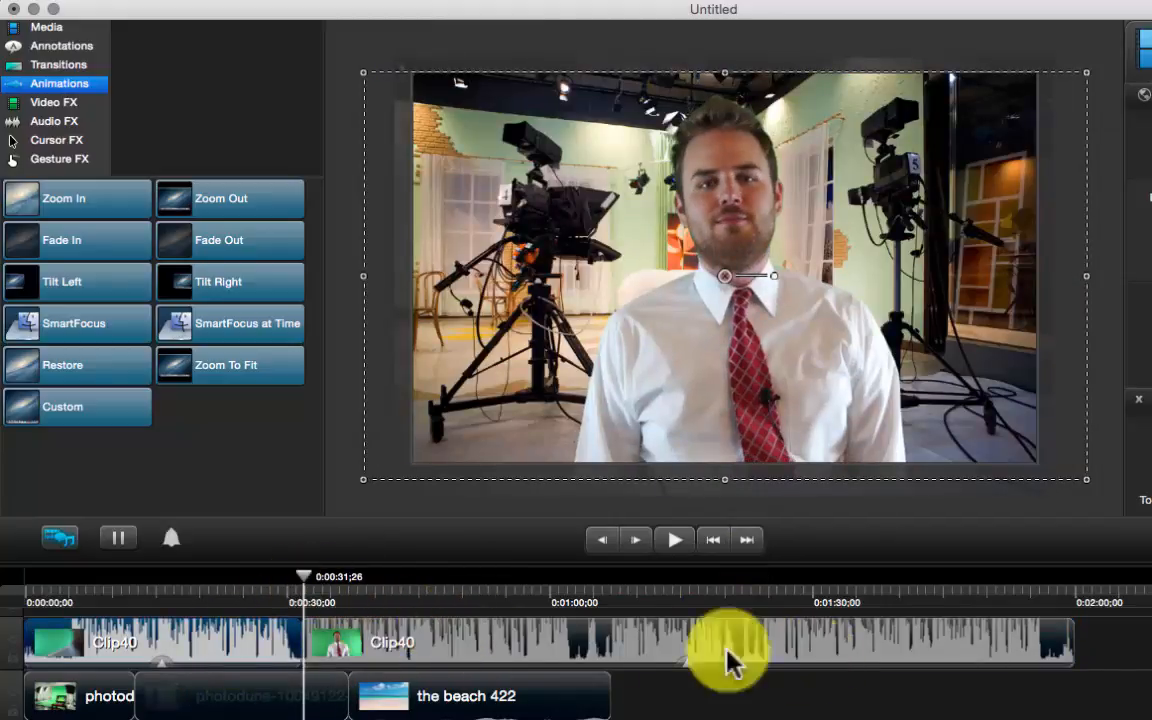
{"action": "left_click", "coordinate": [366, 641]}
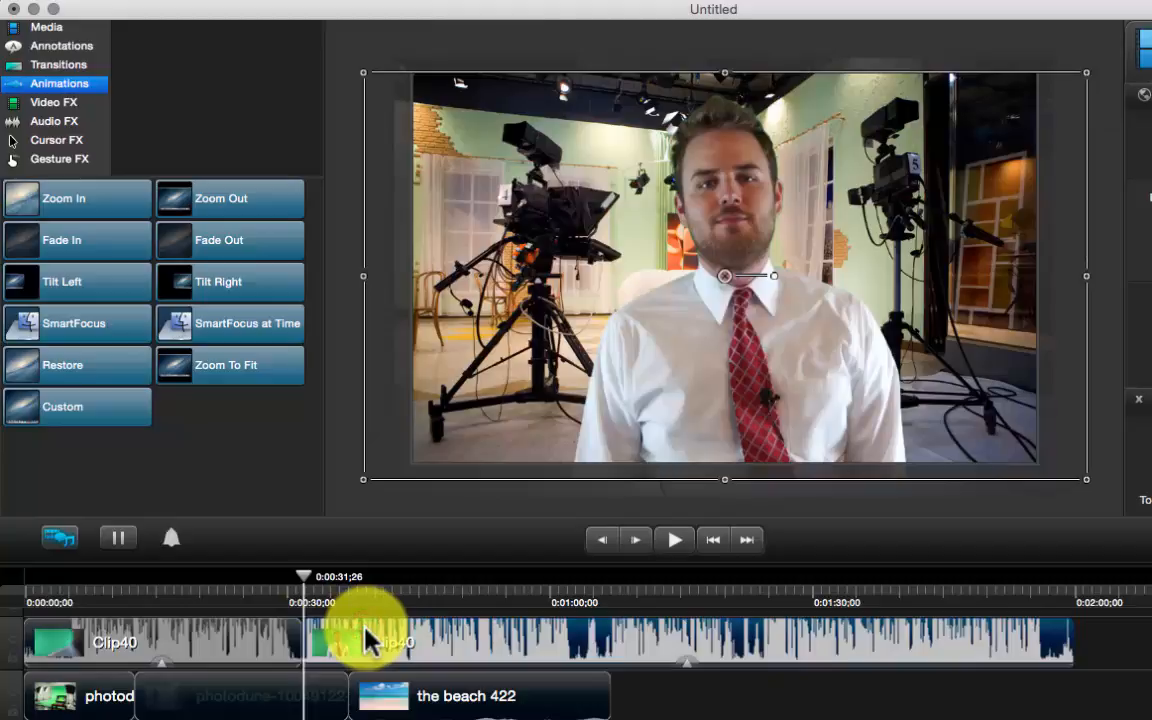
{"action": "key", "text": "Delete"}
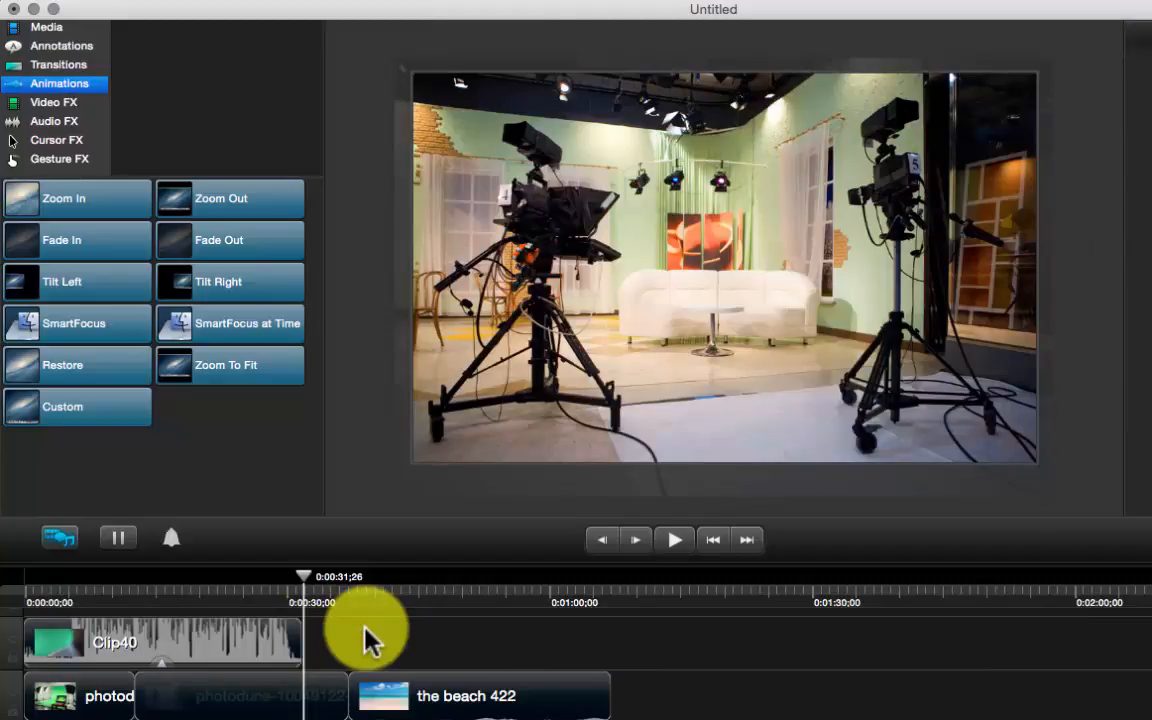
{"action": "key", "text": "super+z"}
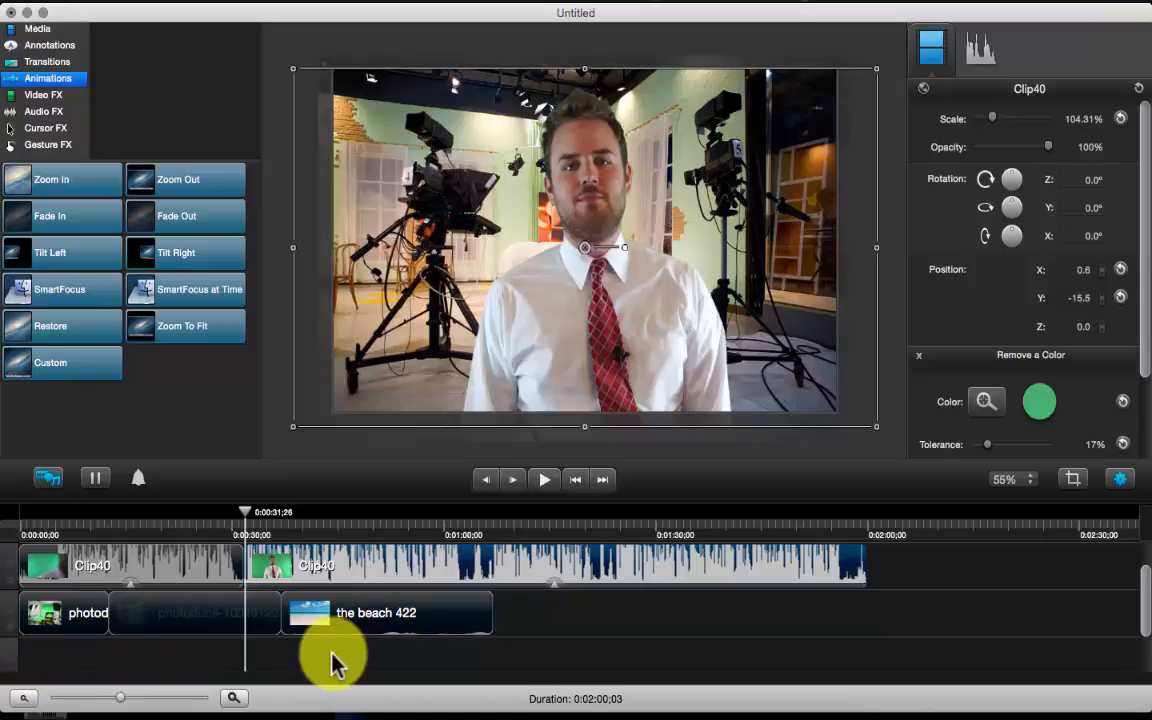
{"action": "left_click", "coordinate": [899, 293]}
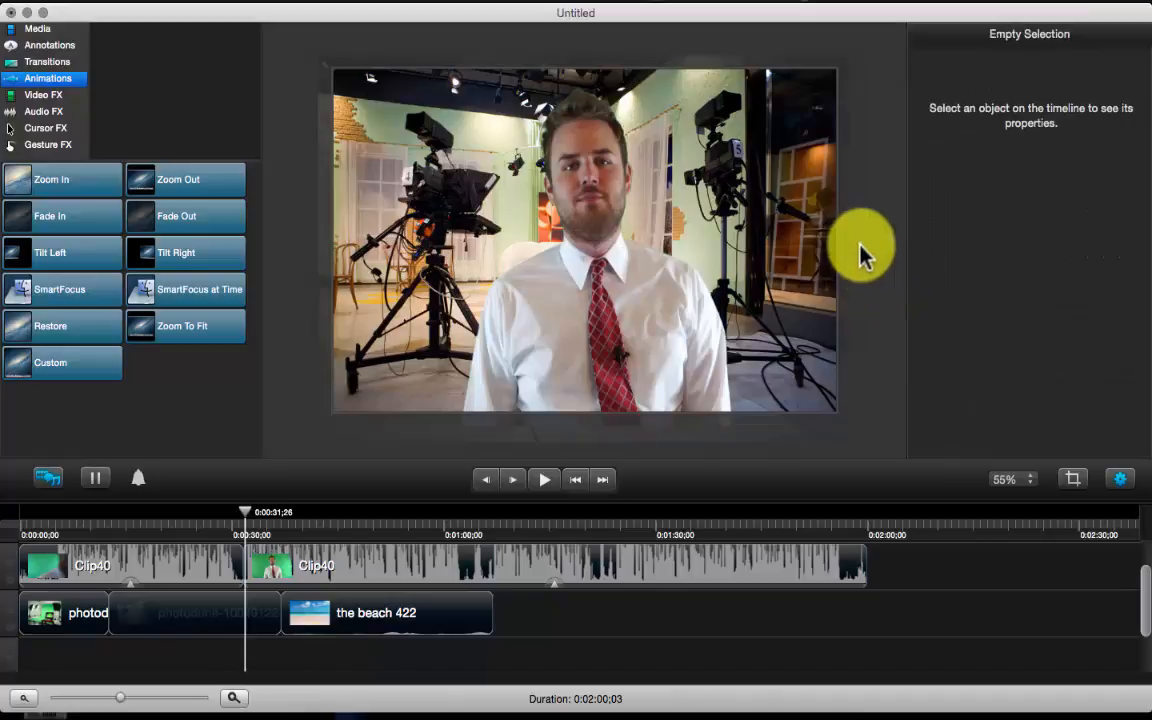